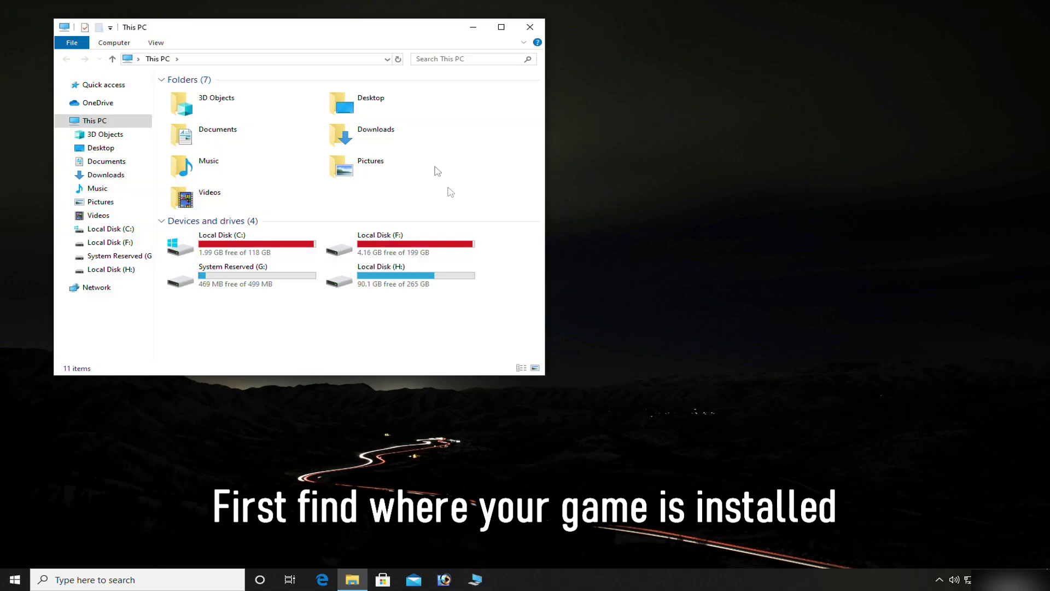
- Open the Epic Games folder inside Program Files on Local Disk (C:), where the game is installed
{"action": "mouse_move", "coordinate": [321, 40]}
{"action": "left_mouse_down"}
{"action": "mouse_move", "coordinate": [361, 39]}
{"action": "mouse_move", "coordinate": [328, 36]}
{"action": "left_mouse_up"}
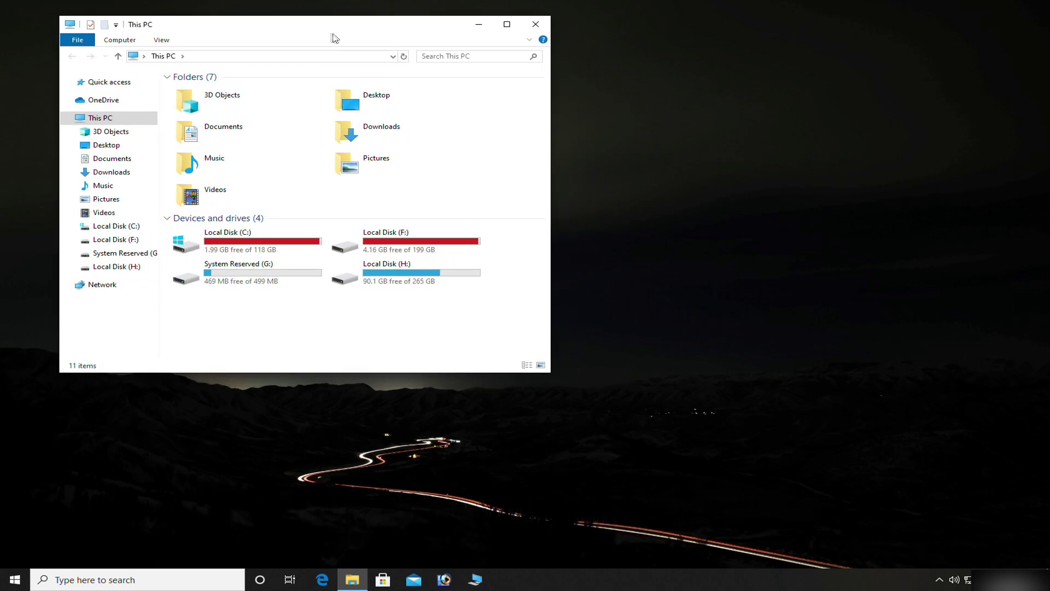
{"action": "left_click", "coordinate": [267, 239]}
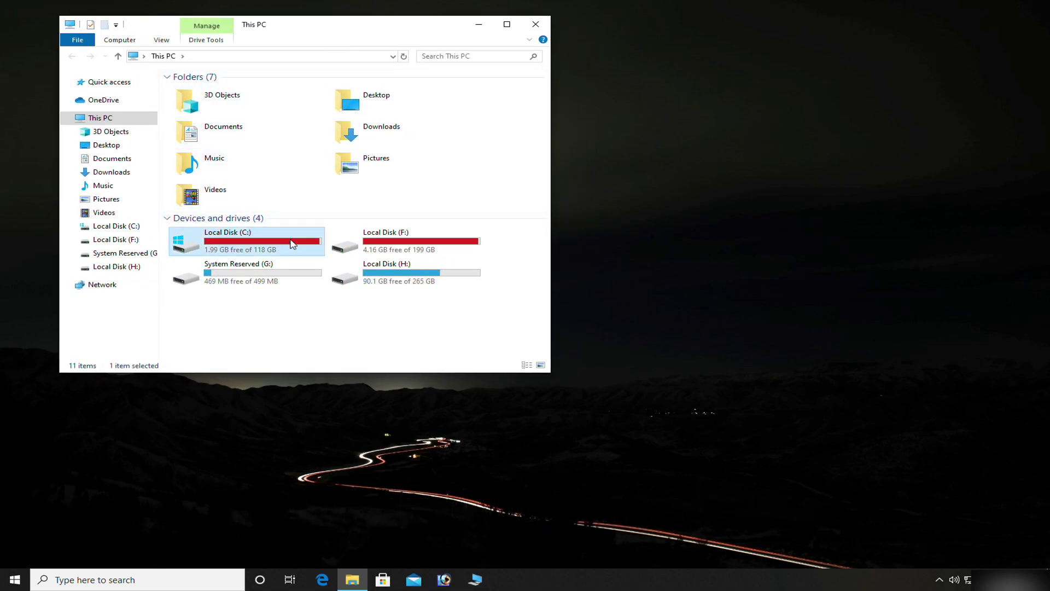
{"action": "double_click", "coordinate": [291, 243]}
{"action": "left_click", "coordinate": [225, 115]}
{"action": "double_click", "coordinate": [269, 116]}
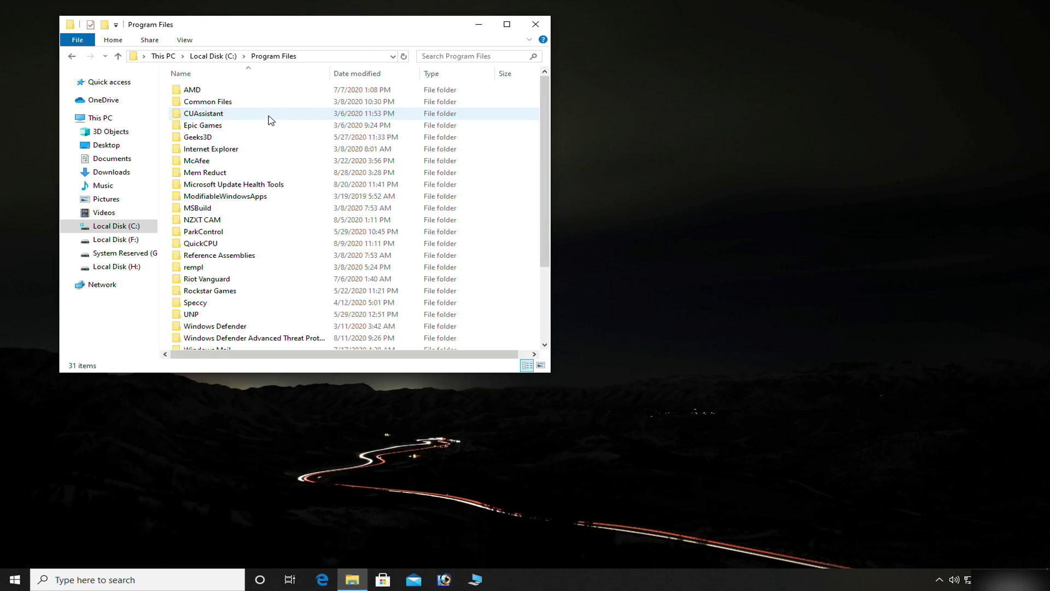
{"action": "left_click", "coordinate": [245, 129]}
{"action": "double_click", "coordinate": [306, 130]}
{"action": "left_click_drag", "start_coordinate": [263, 125], "coordinate": [184, 87]}
{"action": "left_click", "coordinate": [236, 132]}
- View the Fortnite folder's properties to check its size, and close them
{"action": "right_click", "coordinate": [193, 91]}
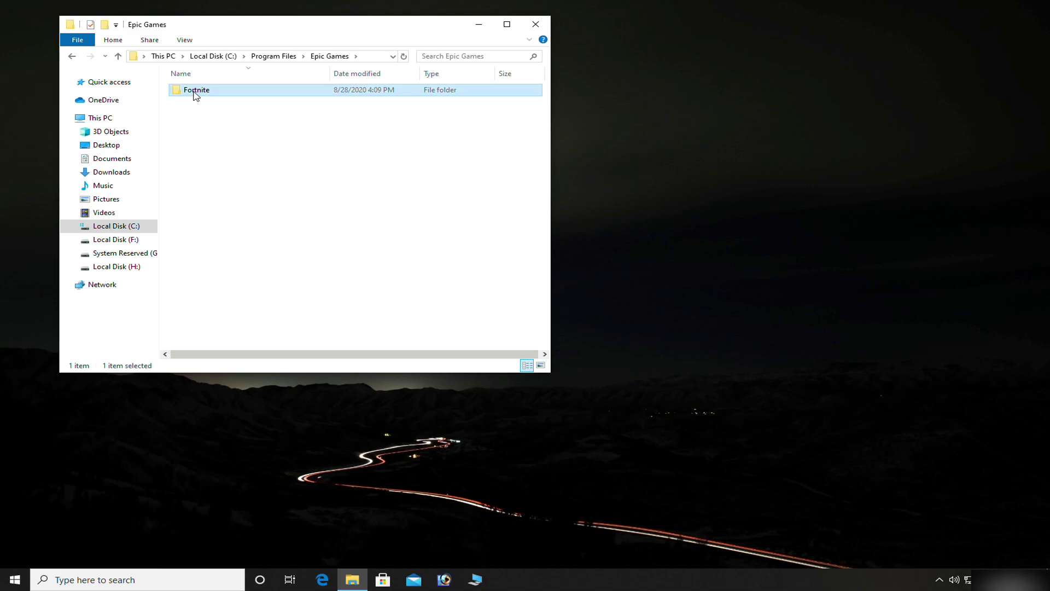
{"action": "left_click", "coordinate": [240, 367]}
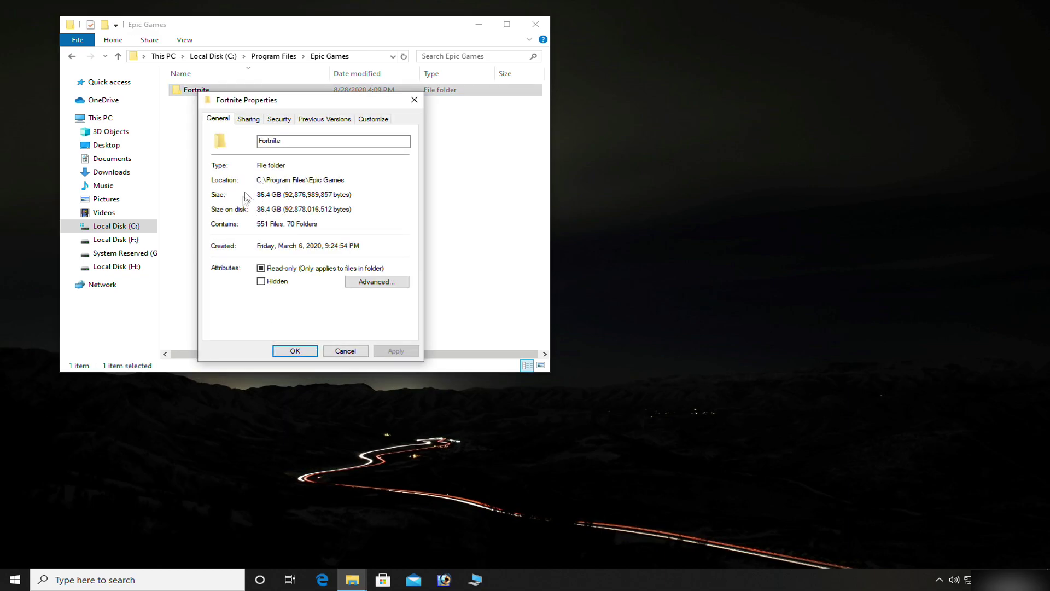
{"action": "left_click", "coordinate": [295, 351]}
{"action": "left_click", "coordinate": [277, 181]}
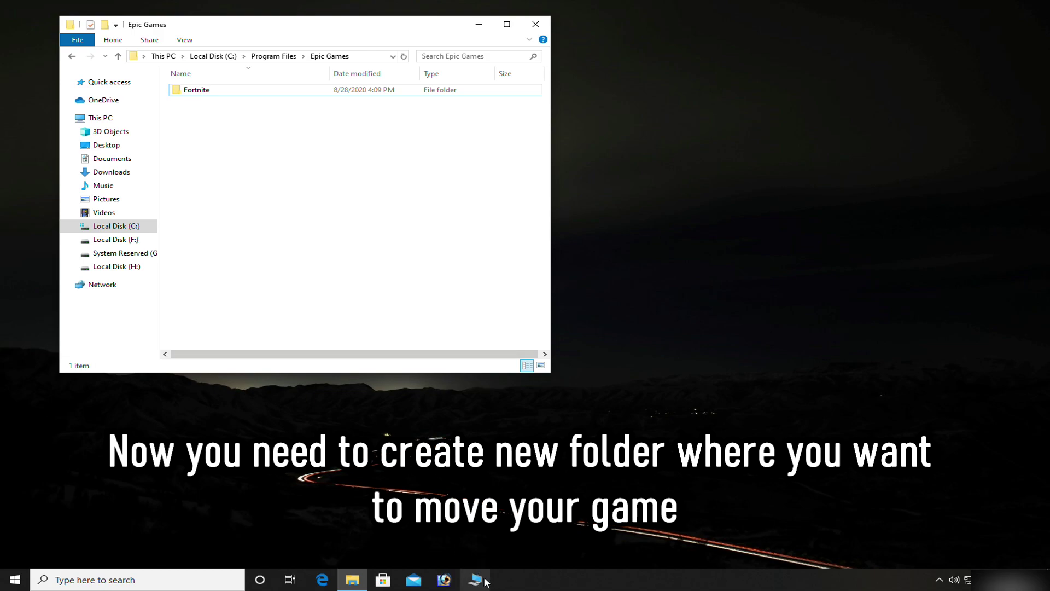
- Open Local Disk (H:) in a second File Explorer window placed beside the first one
{"action": "left_click", "coordinate": [476, 580]}
{"action": "left_click_drag", "start_coordinate": [373, 50], "coordinate": [825, 50]}
{"action": "left_click", "coordinate": [875, 289]}
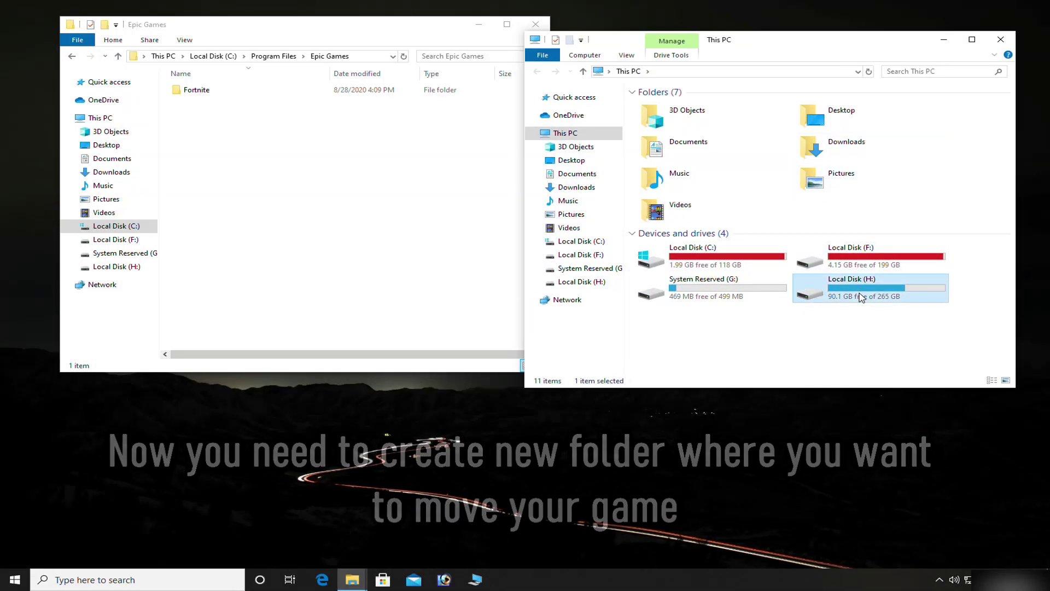
{"action": "double_click", "coordinate": [901, 294]}
- Create a new folder named "Epic games" on Local Disk (H:)
{"action": "right_click", "coordinate": [691, 199]}
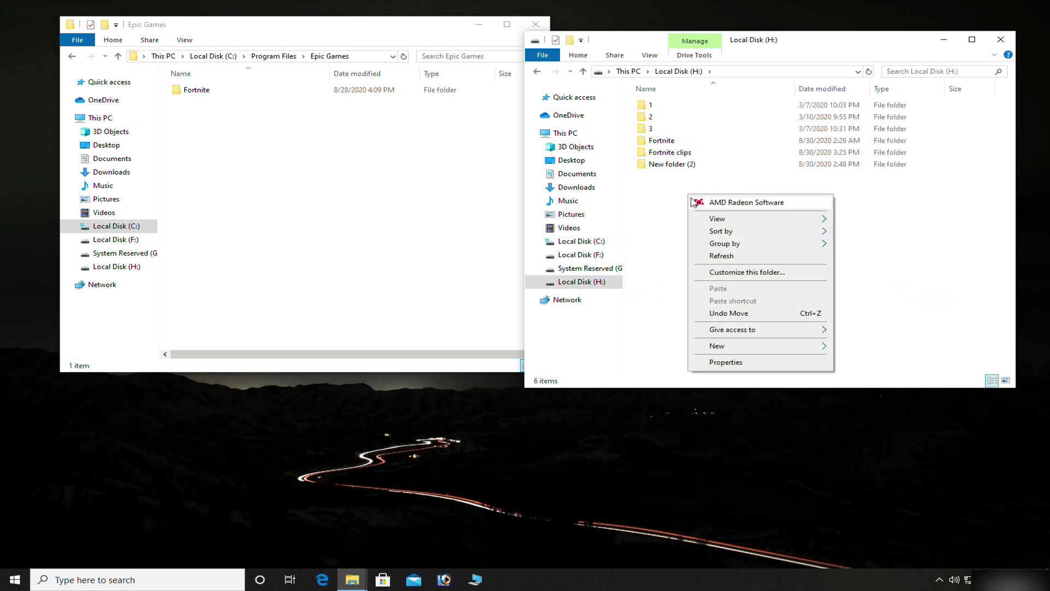
{"action": "mouse_move", "coordinate": [727, 344]}
{"action": "left_click", "coordinate": [857, 348]}
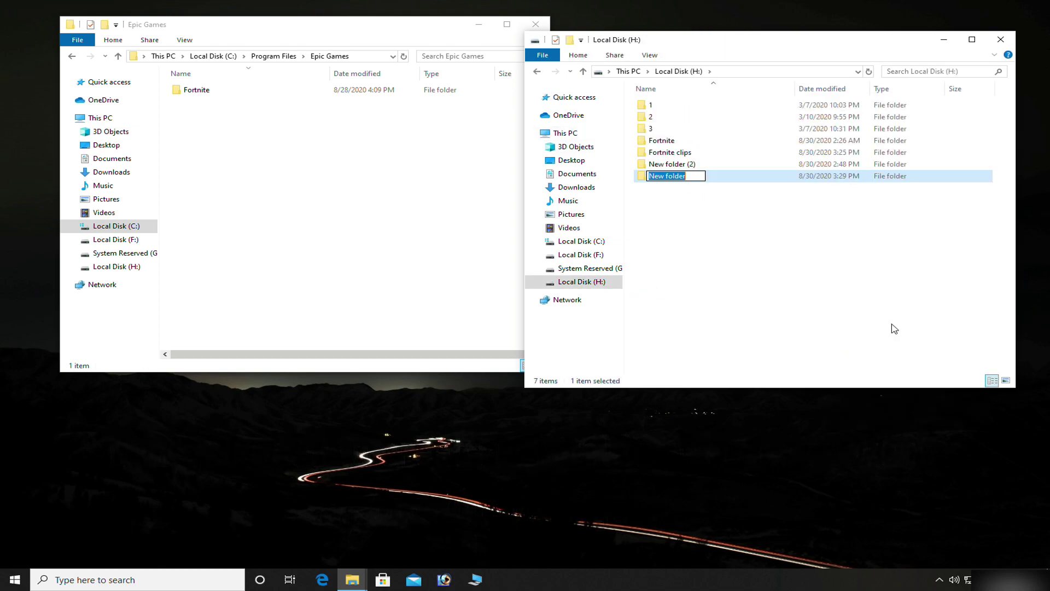
{"action": "type", "text": "Epic games"}
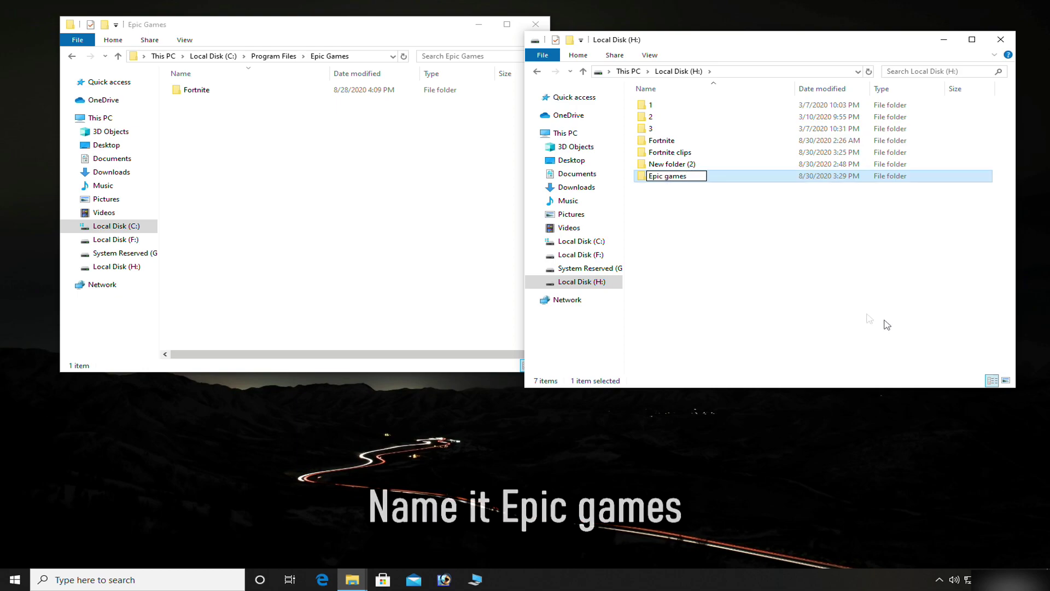
{"action": "left_click", "coordinate": [889, 324]}
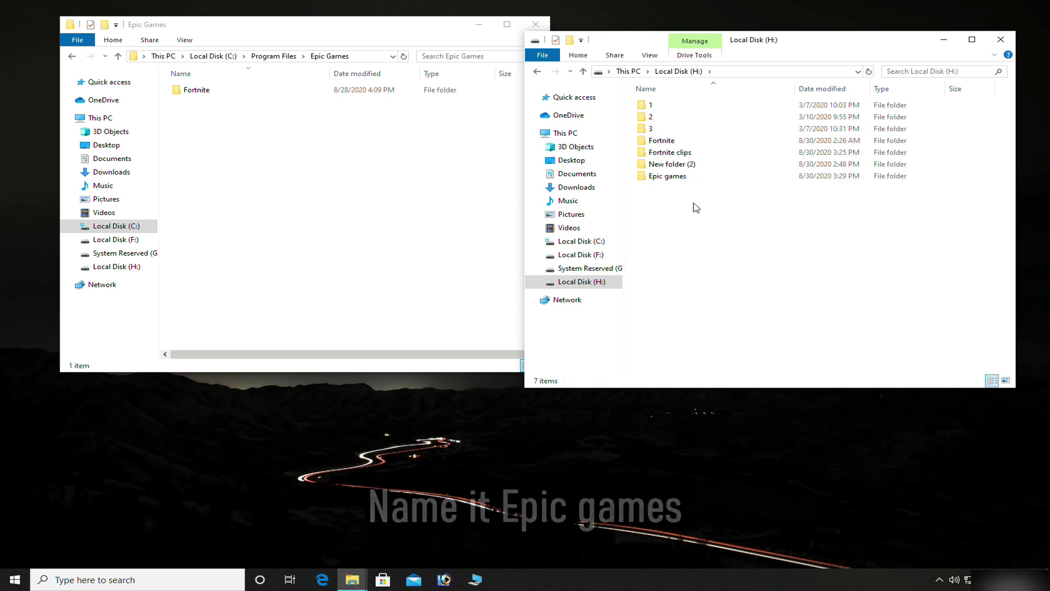
- Copy the Fortnite folder from C:\Program Files\Epic Games into the new Epic games folder on Local Disk (H:)
{"action": "double_click", "coordinate": [675, 176]}
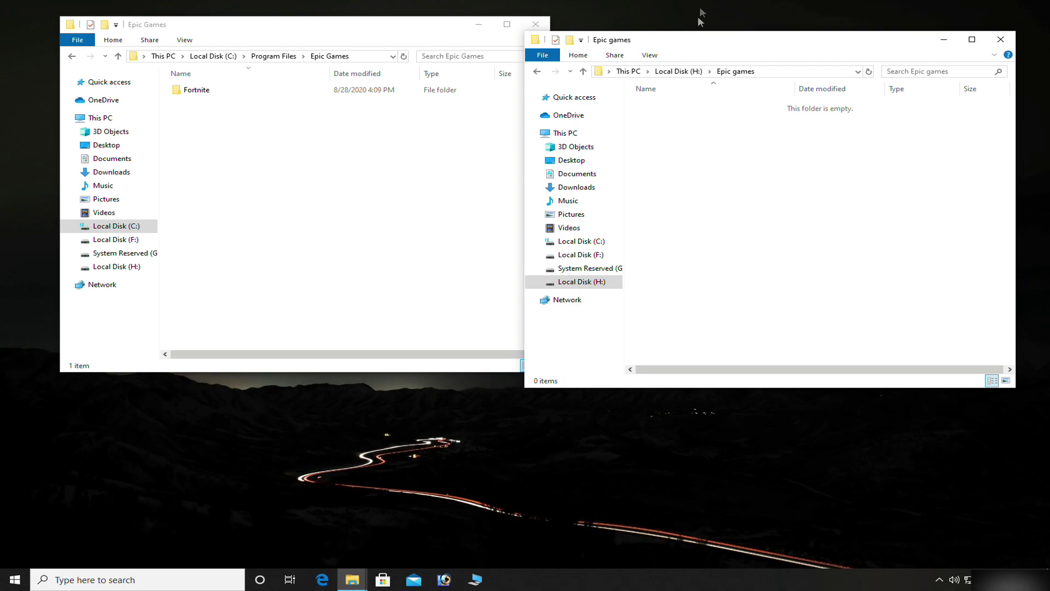
{"action": "left_click_drag", "start_coordinate": [691, 42], "coordinate": [722, 32]}
{"action": "left_click", "coordinate": [210, 91]}
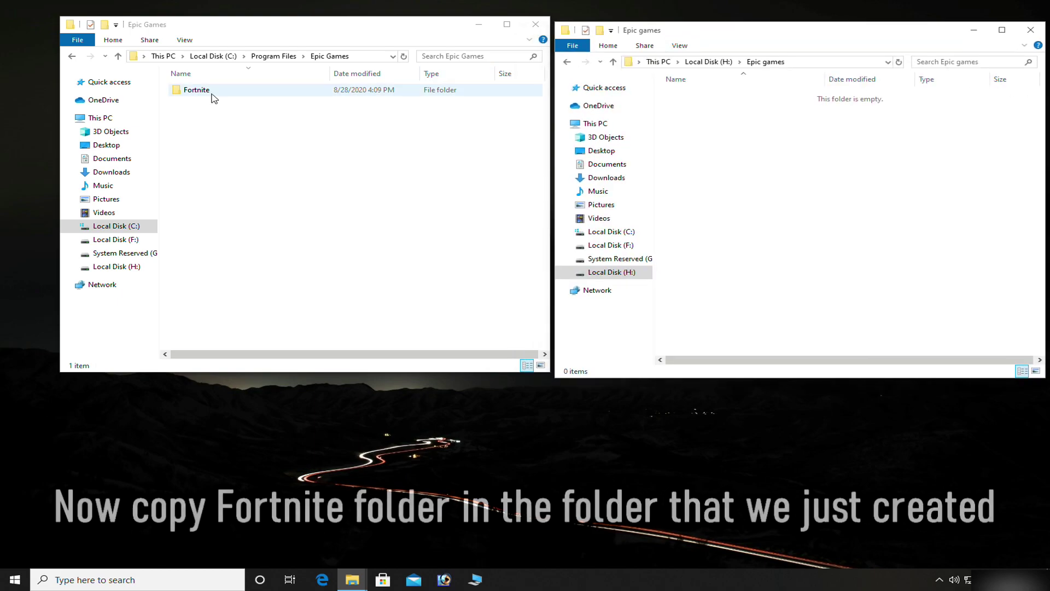
{"action": "right_click", "coordinate": [207, 93]}
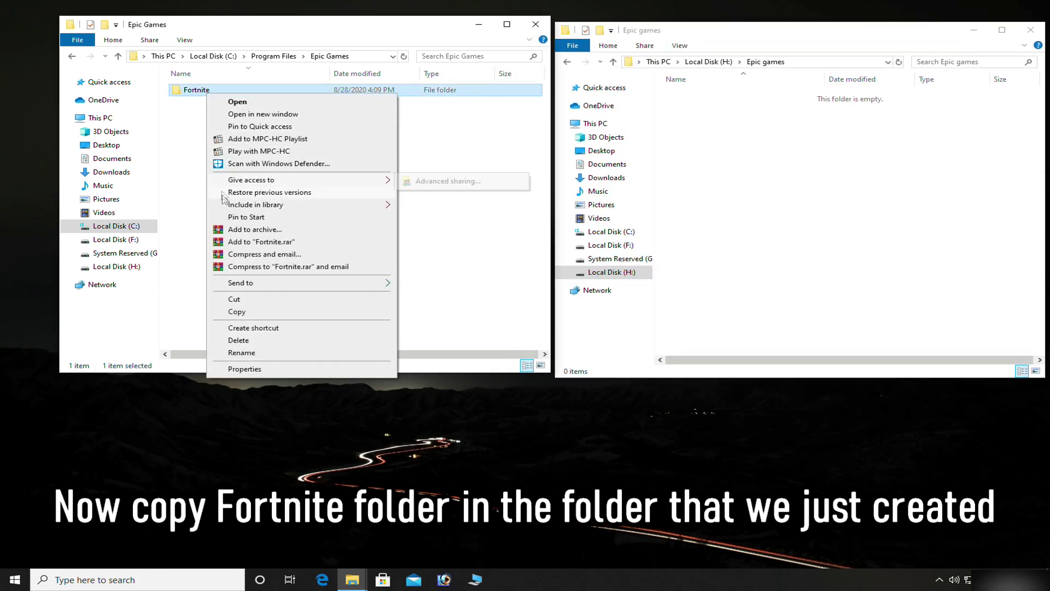
{"action": "left_click", "coordinate": [247, 311]}
{"action": "left_click", "coordinate": [783, 221]}
{"action": "right_click", "coordinate": [776, 144]}
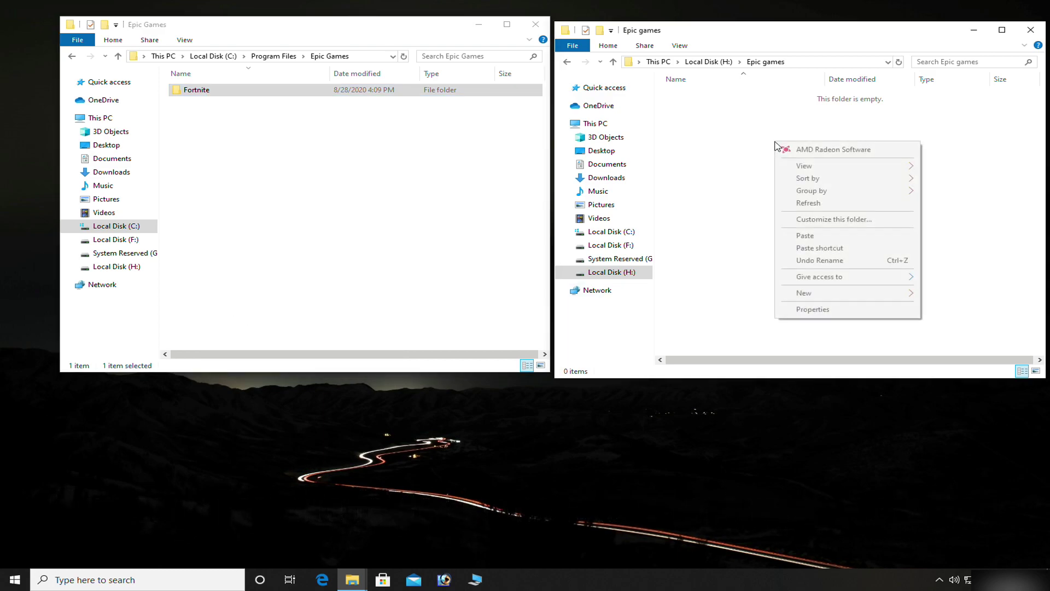
{"action": "left_click", "coordinate": [805, 236]}
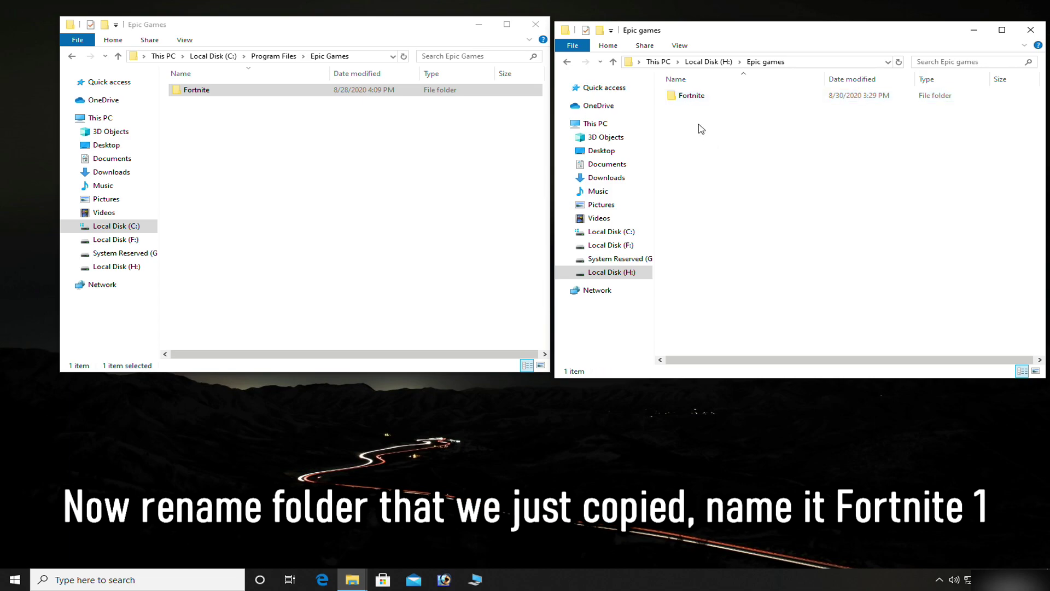
- Rename the copied Fortnite folder in H:\Epic games to "Fortnite 1"
{"action": "right_click", "coordinate": [695, 96]}
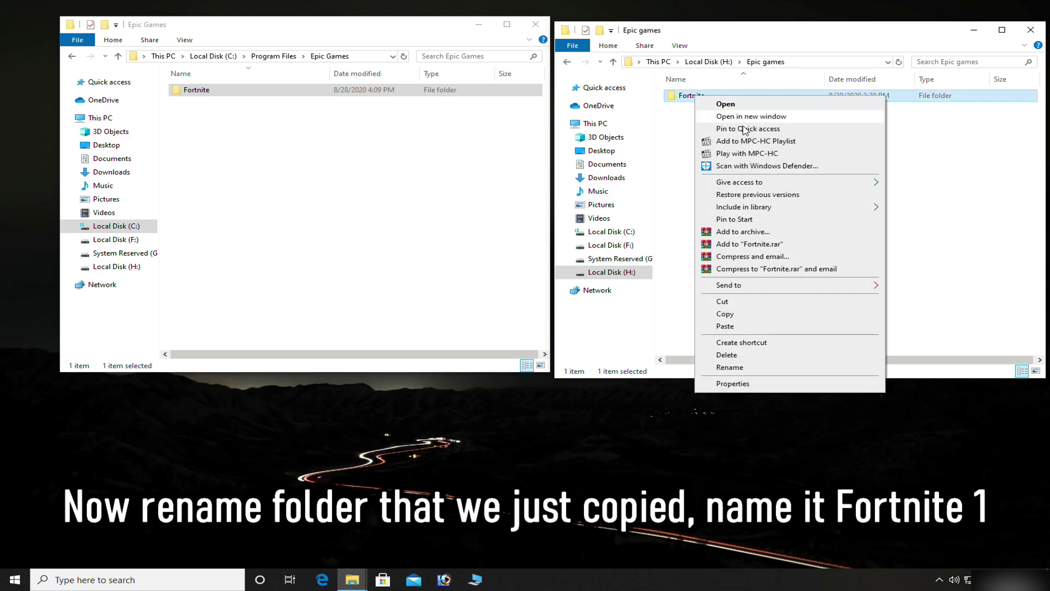
{"action": "left_click", "coordinate": [749, 368]}
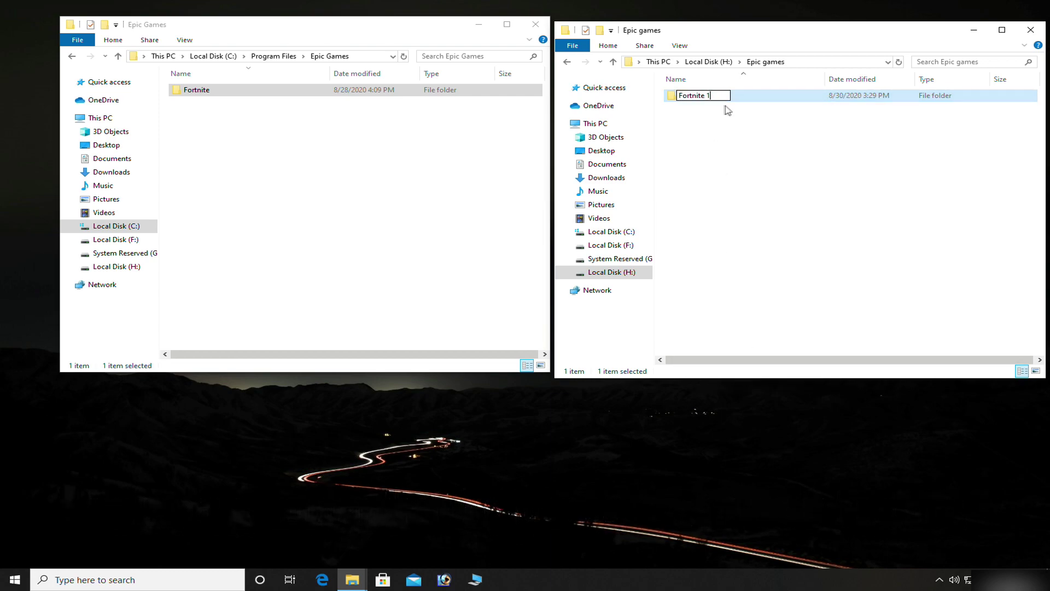
{"action": "left_click", "coordinate": [736, 140]}
- Clear the open windows off the desktop, switch to Epic Games Launcher and show its game library
{"action": "key", "text": "super+d"}
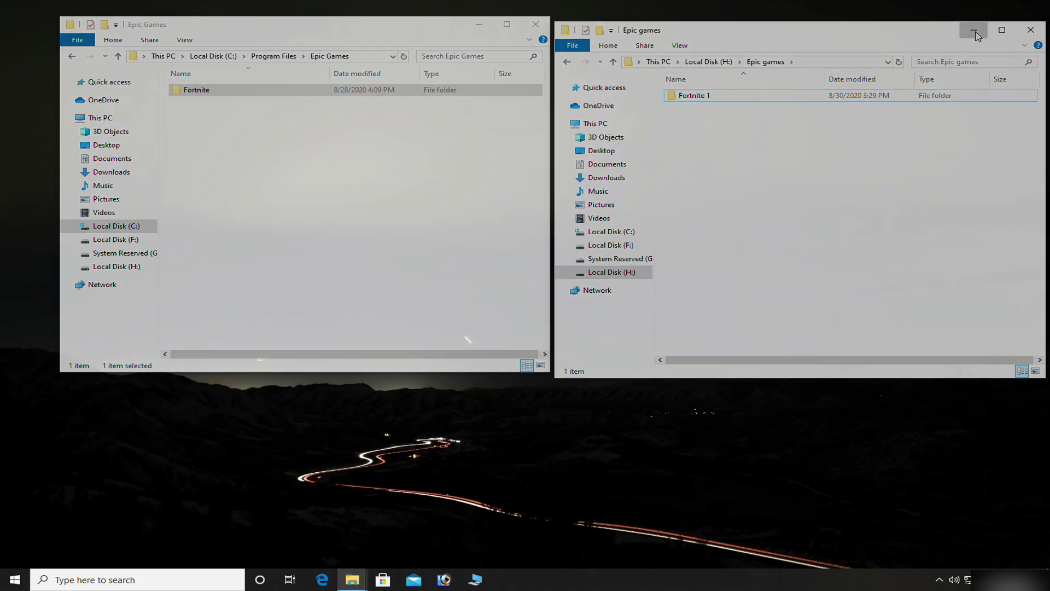
{"action": "left_click", "coordinate": [940, 580]}
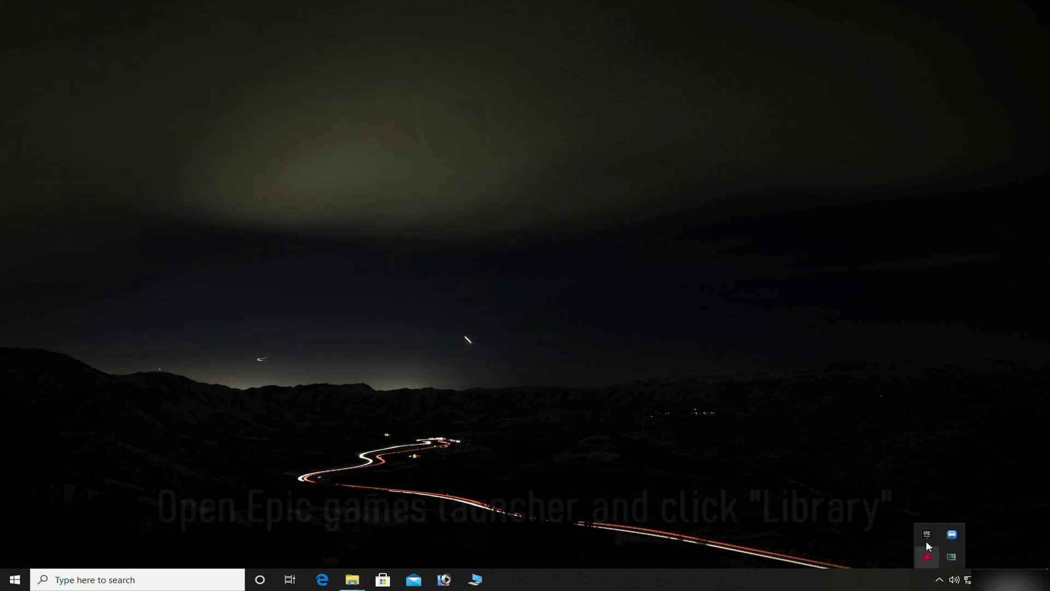
{"action": "left_click", "coordinate": [927, 535]}
{"action": "left_click", "coordinate": [937, 579]}
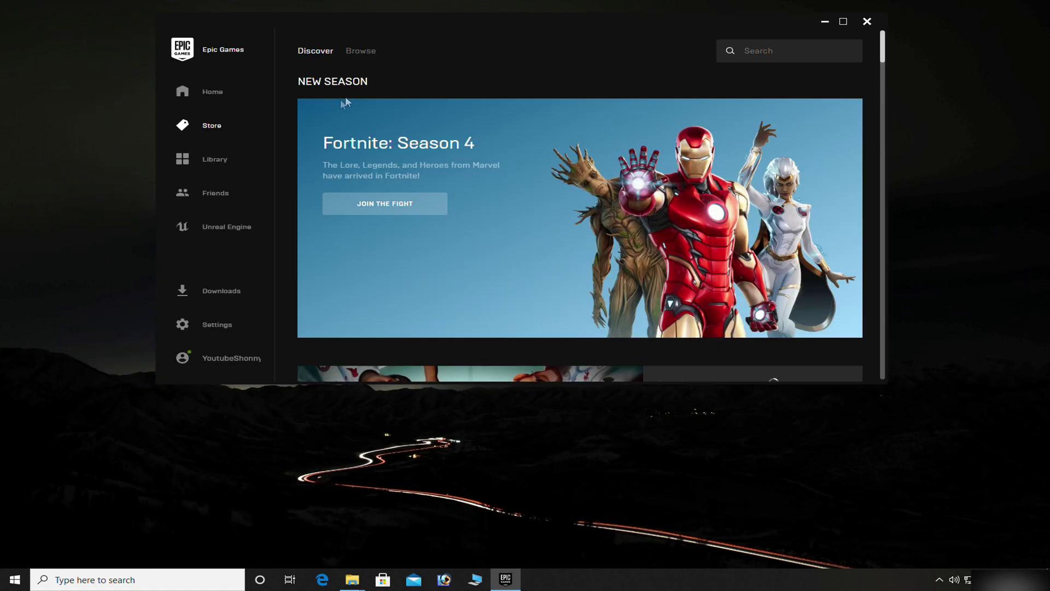
{"action": "left_click", "coordinate": [221, 165]}
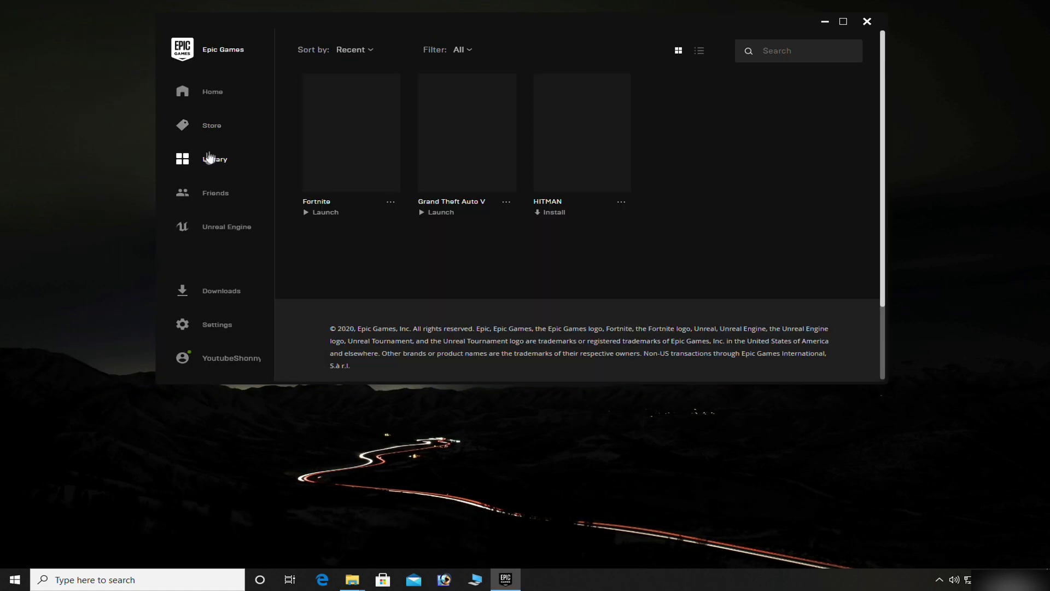
- Uninstall Fortnite from the launcher's library and confirm the removal
{"action": "left_click", "coordinate": [390, 202]}
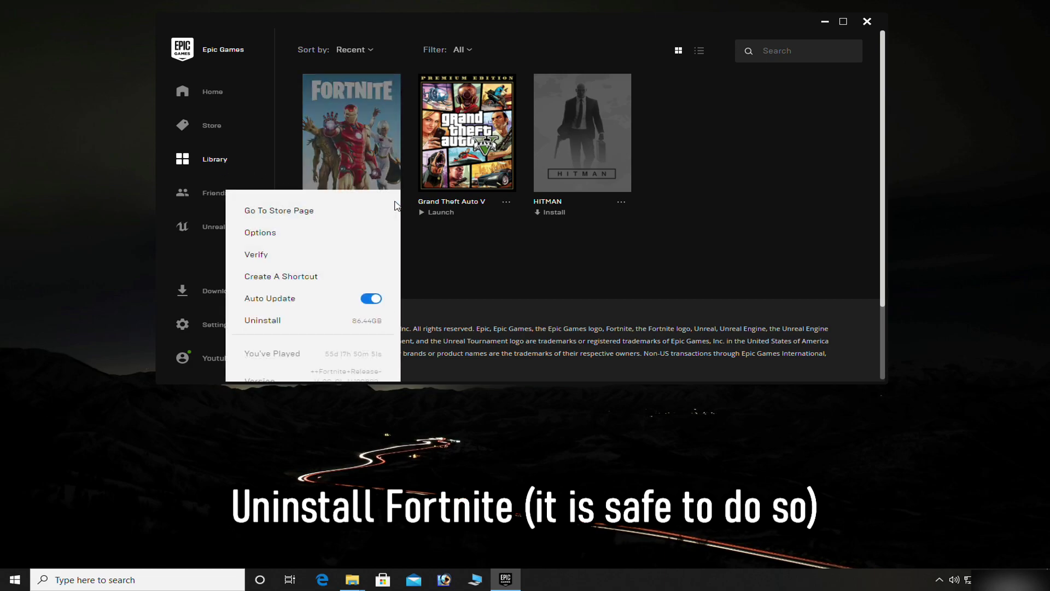
{"action": "left_click", "coordinate": [261, 322]}
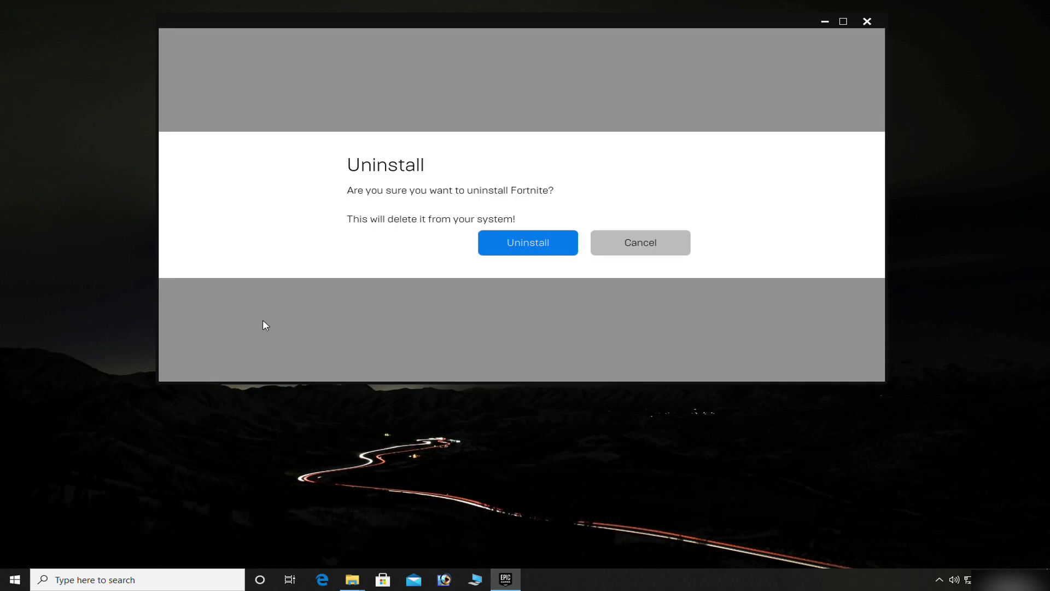
{"action": "left_click", "coordinate": [530, 249]}
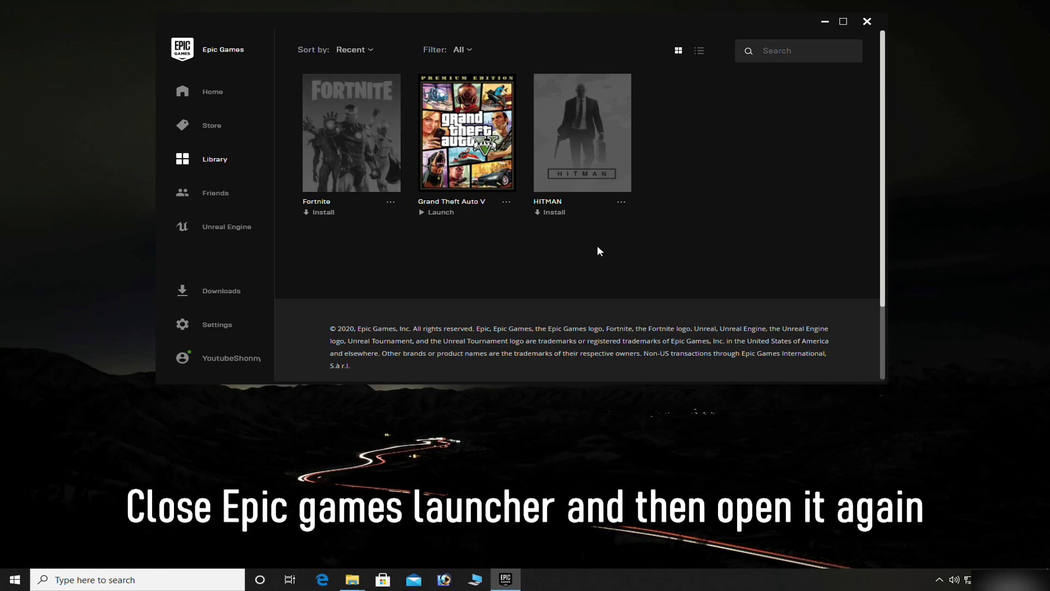
- Close the launcher window and exit the Epic Games Launcher process still running in the background
{"action": "left_click", "coordinate": [867, 21]}
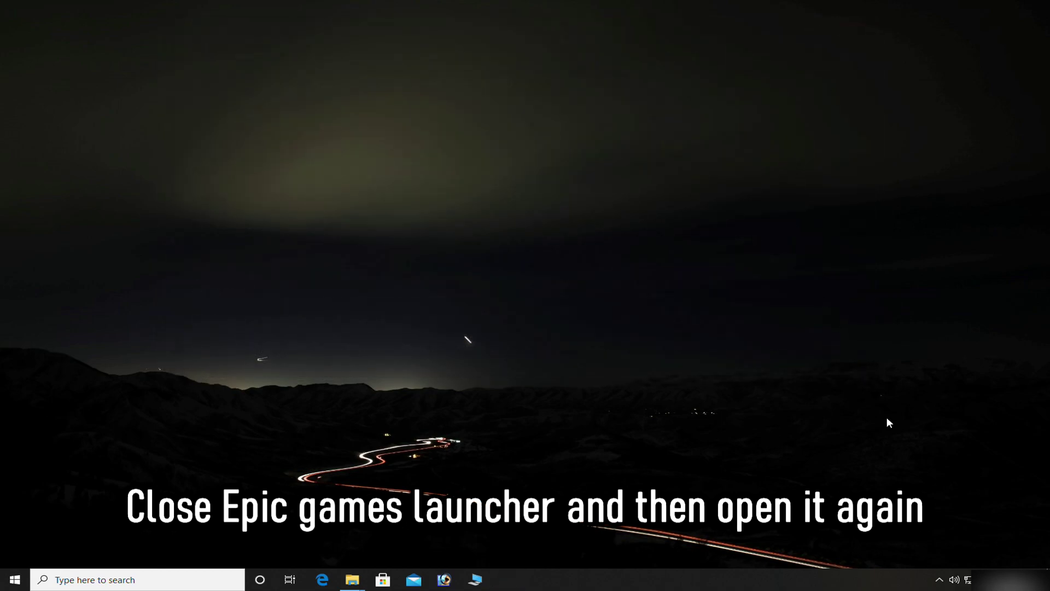
{"action": "left_click", "coordinate": [939, 579]}
{"action": "right_click", "coordinate": [927, 534]}
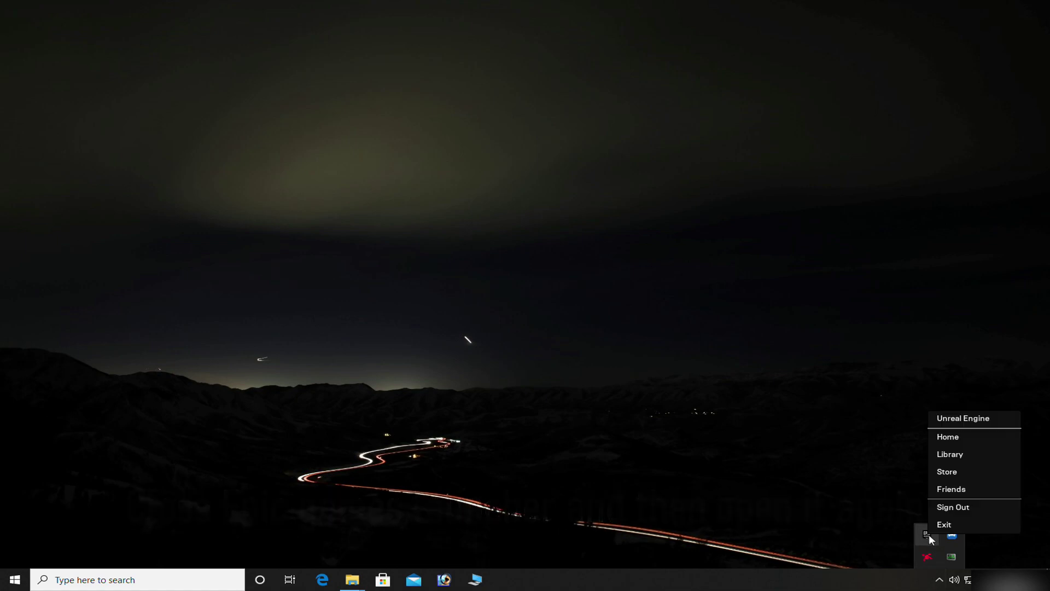
{"action": "left_click", "coordinate": [959, 528]}
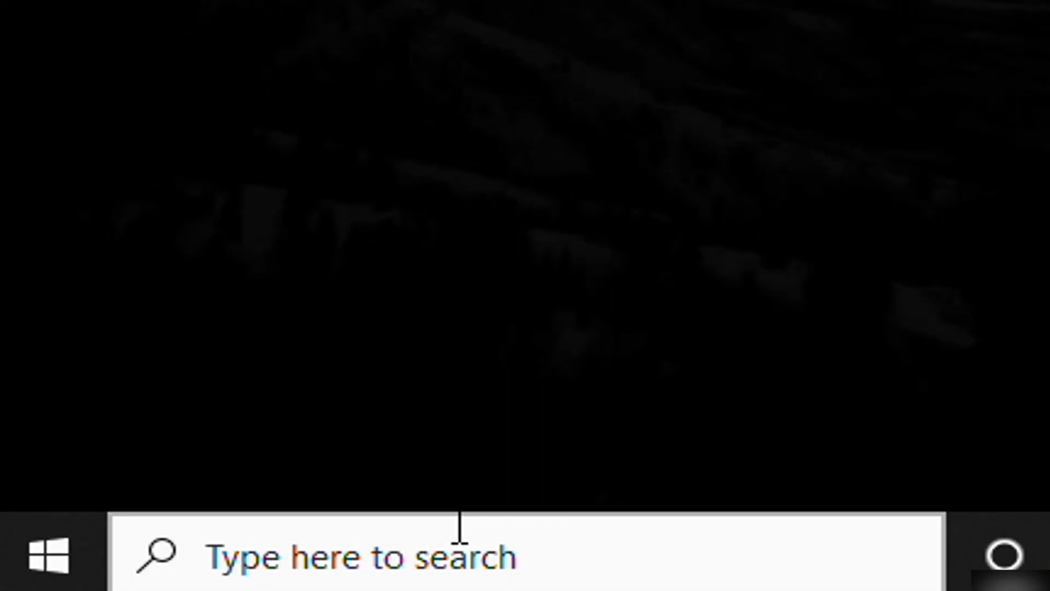
- Search Windows for "epic" and start Epic Games Launcher again
{"action": "left_click", "coordinate": [462, 536]}
{"action": "type", "text": "epic"}
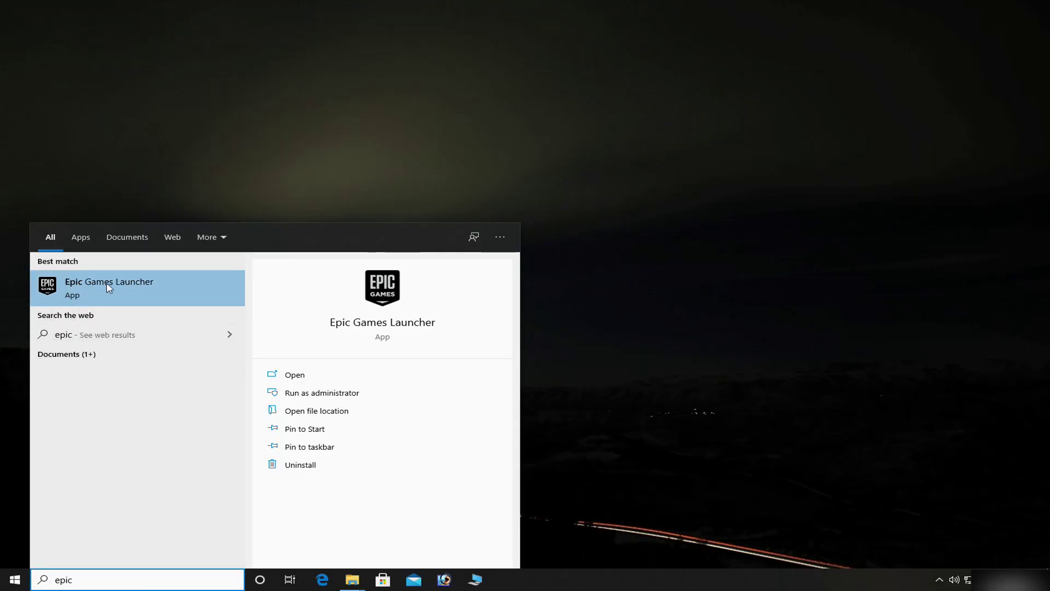
{"action": "left_click", "coordinate": [128, 287]}
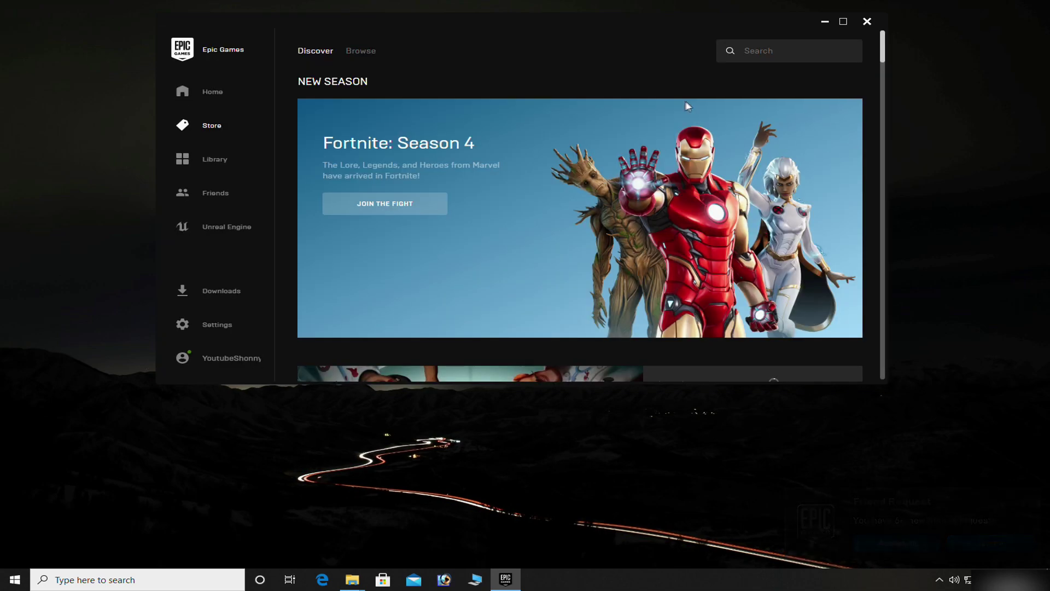
- Start installing Fortnite from the launcher's library with the Epic games folder on Local Disk (H:) as the install location
{"action": "left_click", "coordinate": [207, 163]}
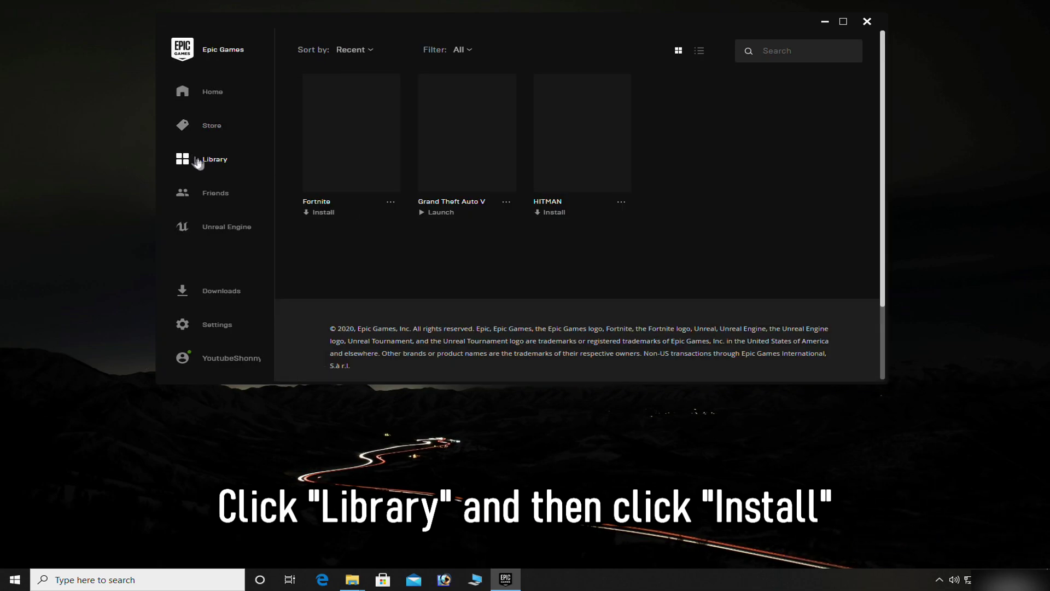
{"action": "left_click", "coordinate": [324, 213]}
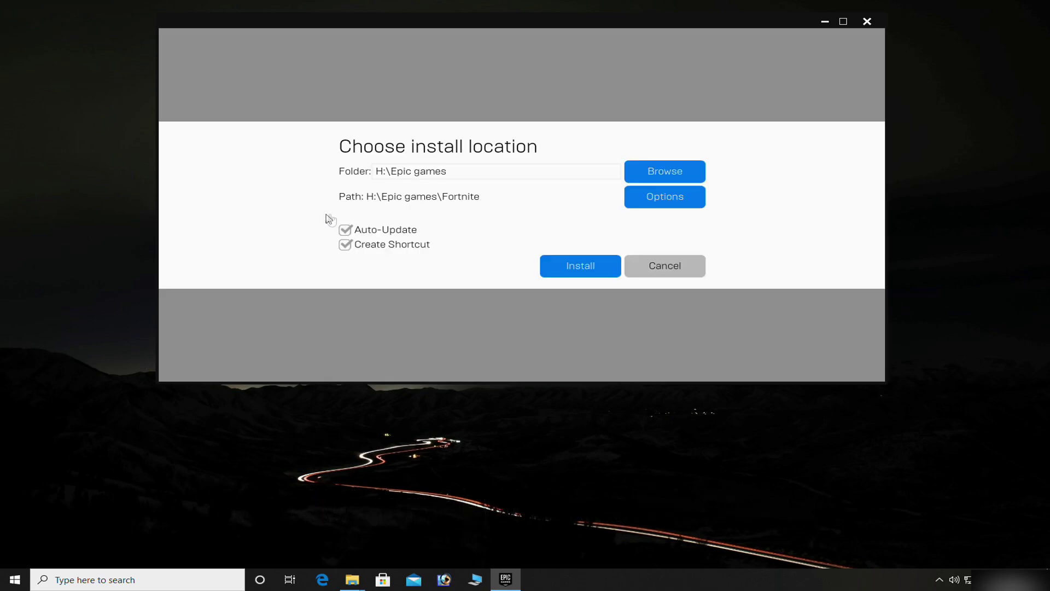
{"action": "left_click", "coordinate": [671, 172]}
{"action": "left_click", "coordinate": [198, 96]}
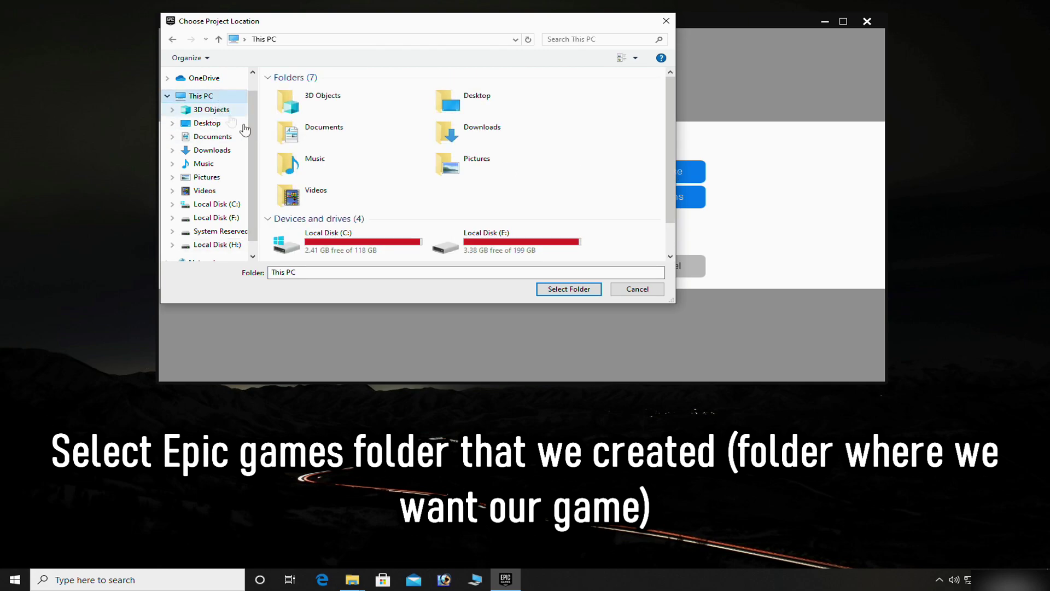
{"action": "left_click_drag", "start_coordinate": [668, 199], "coordinate": [669, 222]}
{"action": "left_click", "coordinate": [557, 252]}
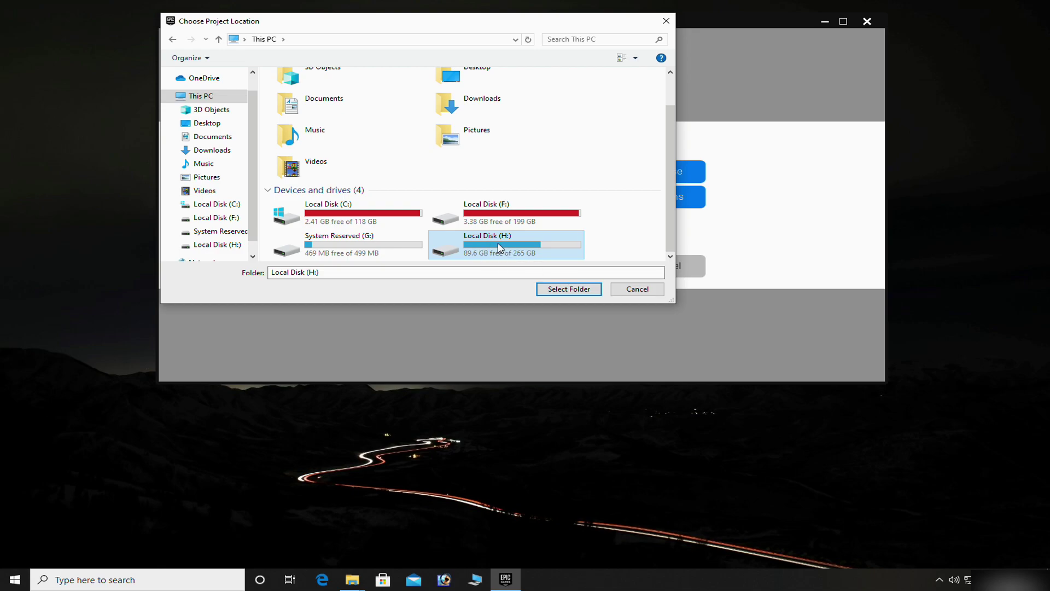
{"action": "double_click", "coordinate": [501, 248]}
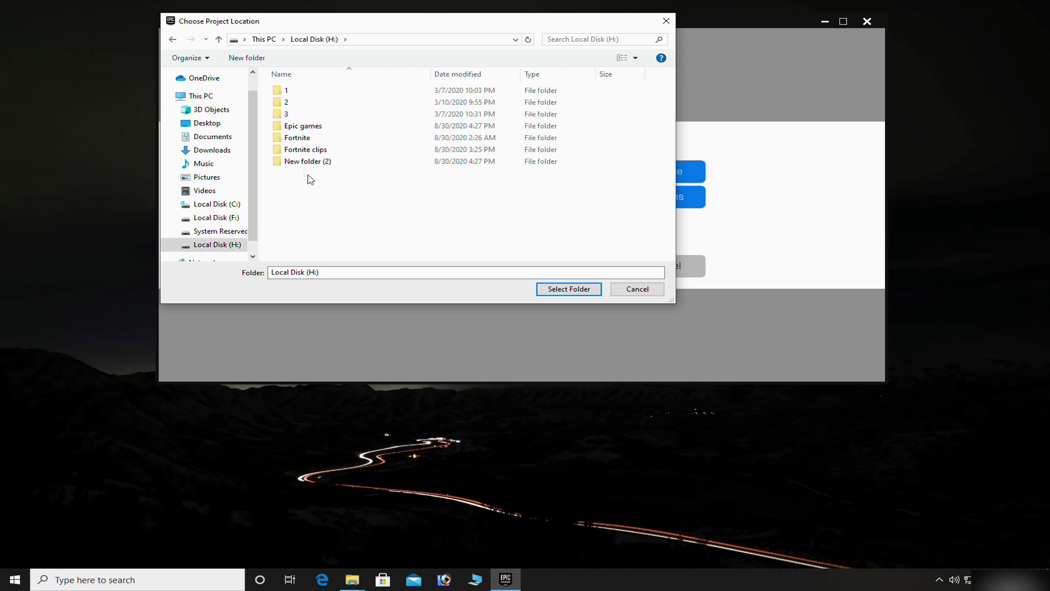
{"action": "left_click", "coordinate": [330, 129]}
{"action": "double_click", "coordinate": [328, 131]}
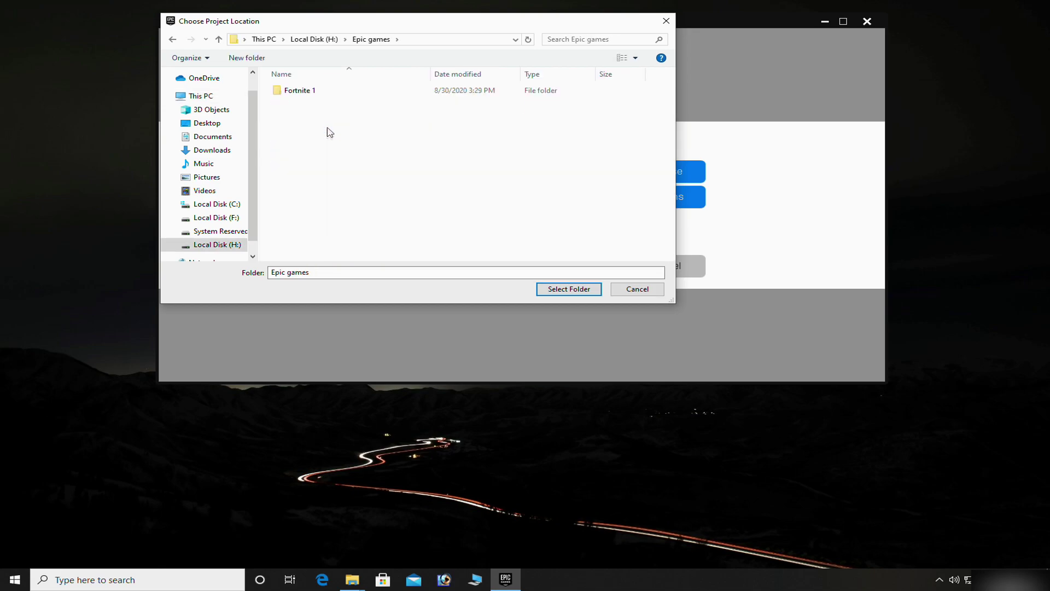
{"action": "left_click", "coordinate": [561, 290]}
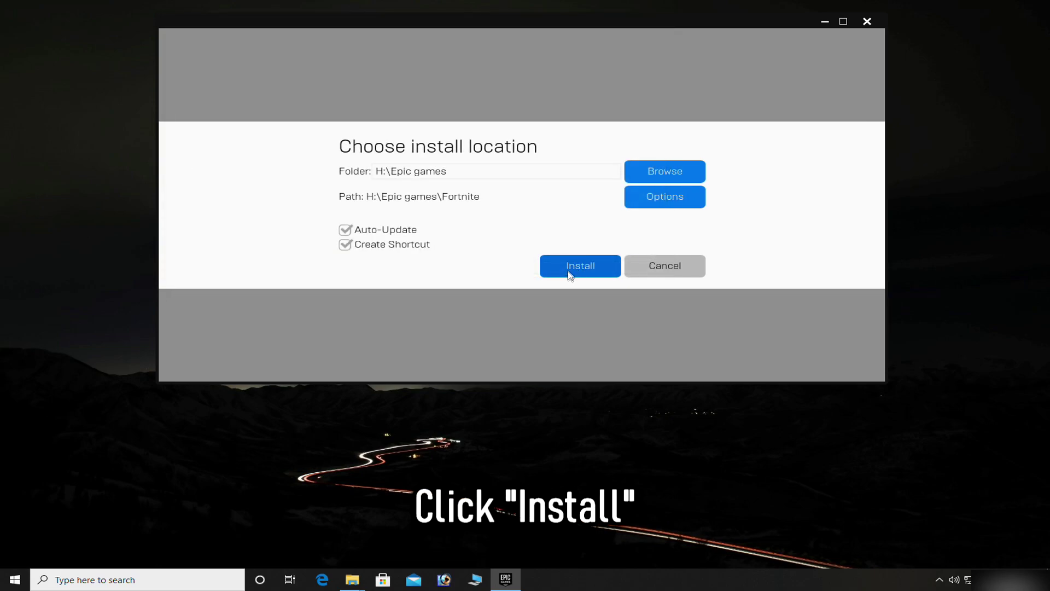
{"action": "left_click", "coordinate": [568, 272]}
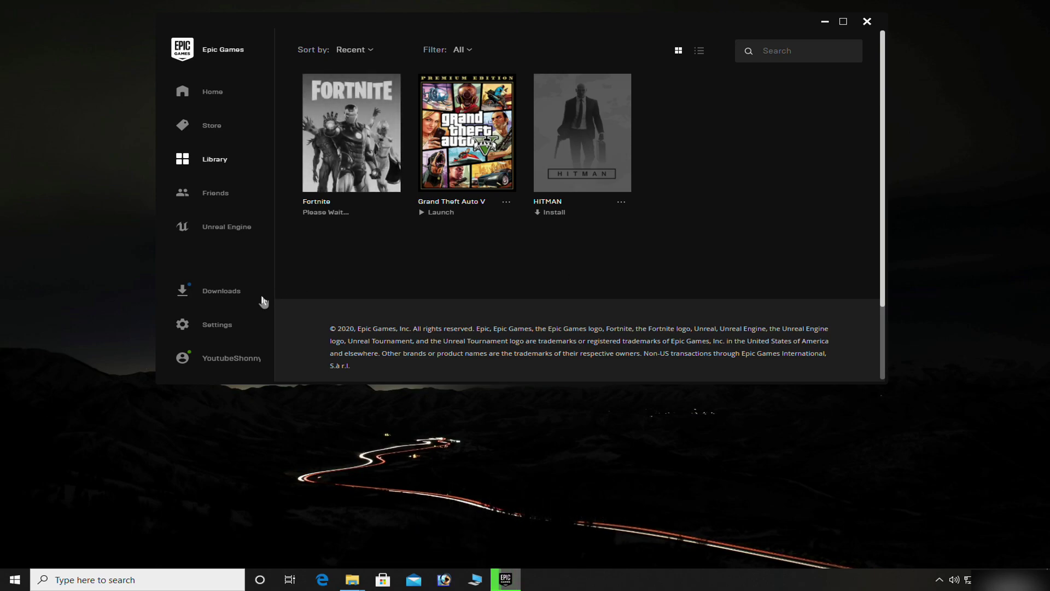
- Pause the Fortnite download once it has started, cancel it in the downloads list and return to the library
{"action": "left_click", "coordinate": [226, 293]}
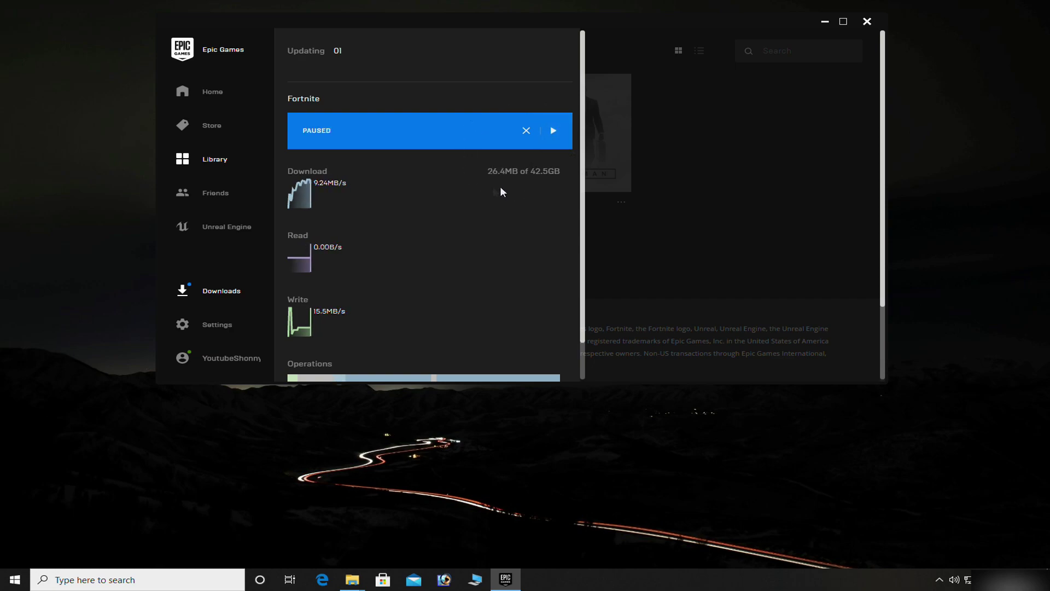
{"action": "left_click", "coordinate": [710, 213]}
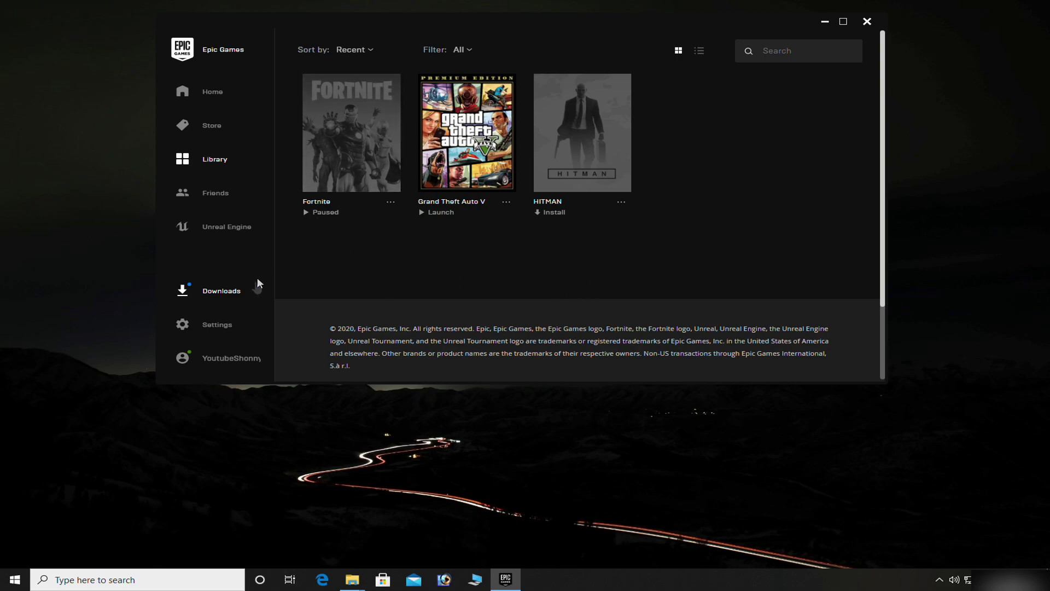
{"action": "left_click", "coordinate": [240, 290]}
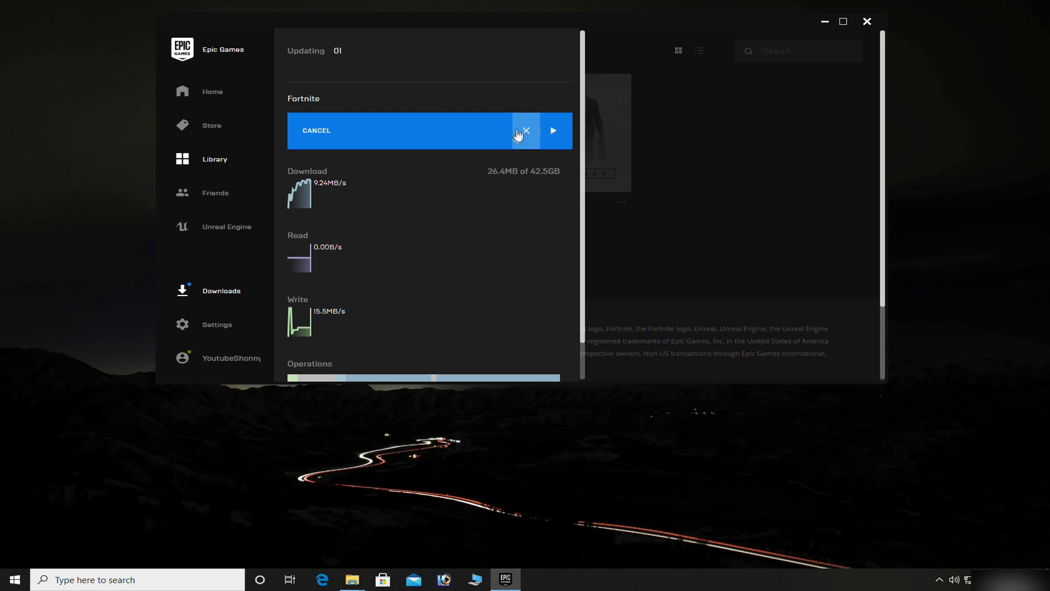
{"action": "left_click", "coordinate": [522, 134]}
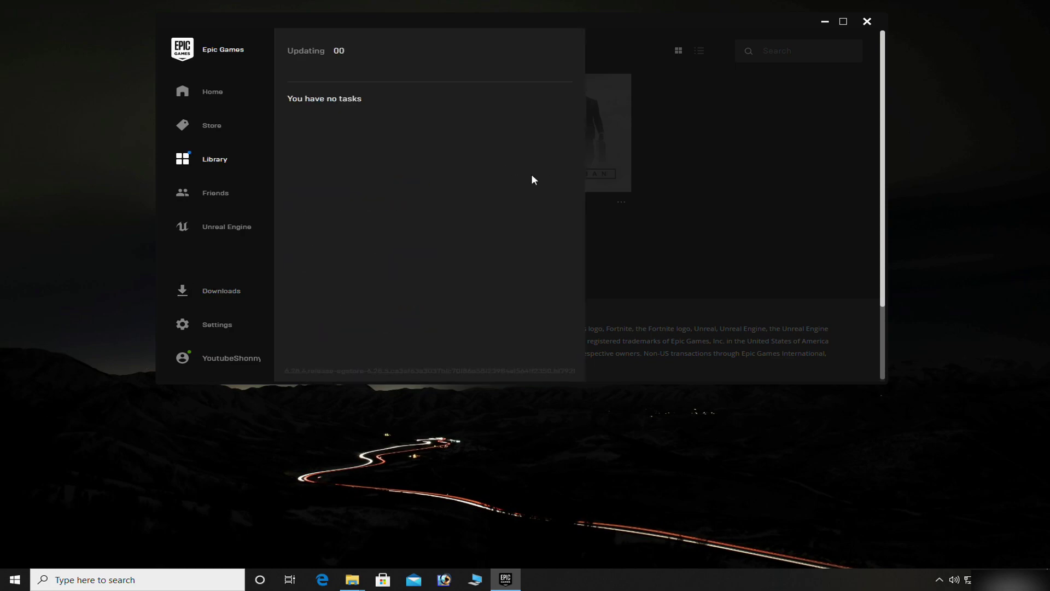
{"action": "left_click", "coordinate": [714, 236]}
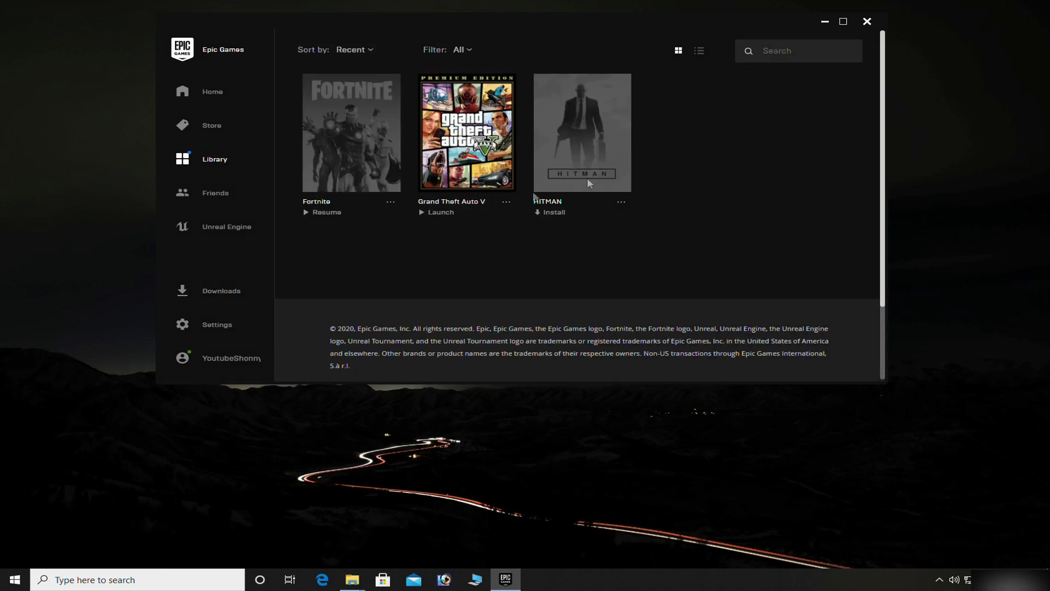
- Switch to the Epic games folder on drive H in File Explorer and delete the new Fortnite folder, keeping Fortnite 1
{"action": "left_click", "coordinate": [823, 22]}
{"action": "mouse_move", "coordinate": [353, 579]}
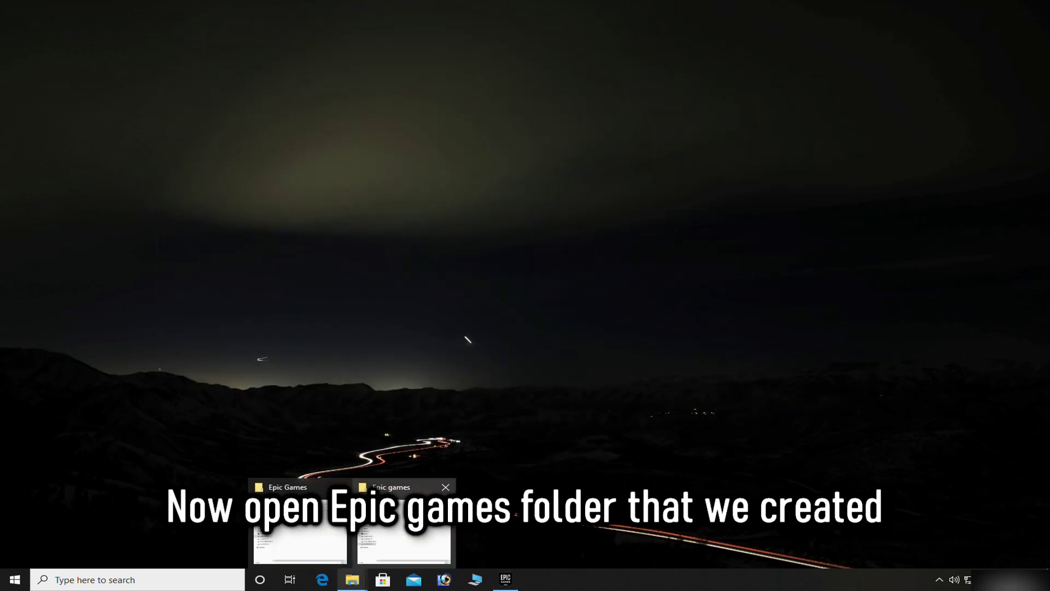
{"action": "left_click", "coordinate": [398, 540]}
{"action": "left_click", "coordinate": [703, 97]}
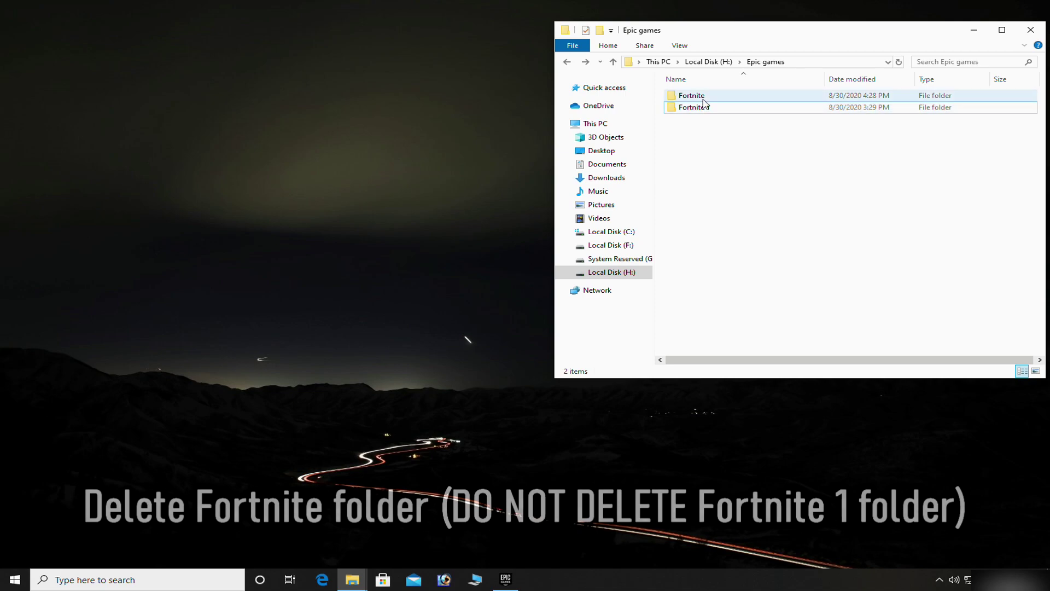
{"action": "right_click", "coordinate": [728, 97]}
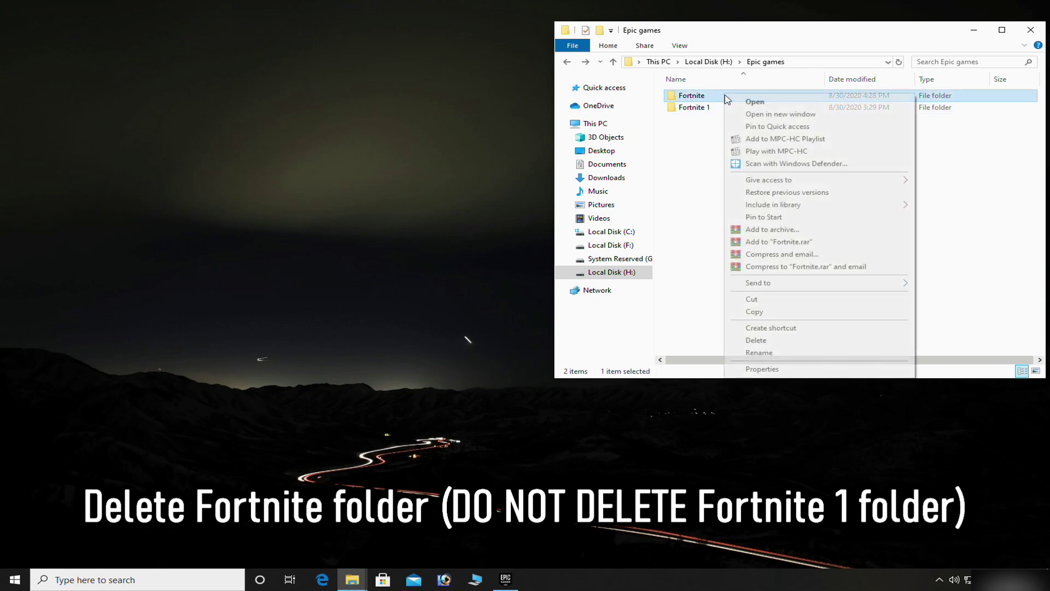
{"action": "left_click", "coordinate": [788, 342]}
- Rename the Fortnite 1 folder to Fortnite and check the game files inside it
{"action": "right_click", "coordinate": [693, 99]}
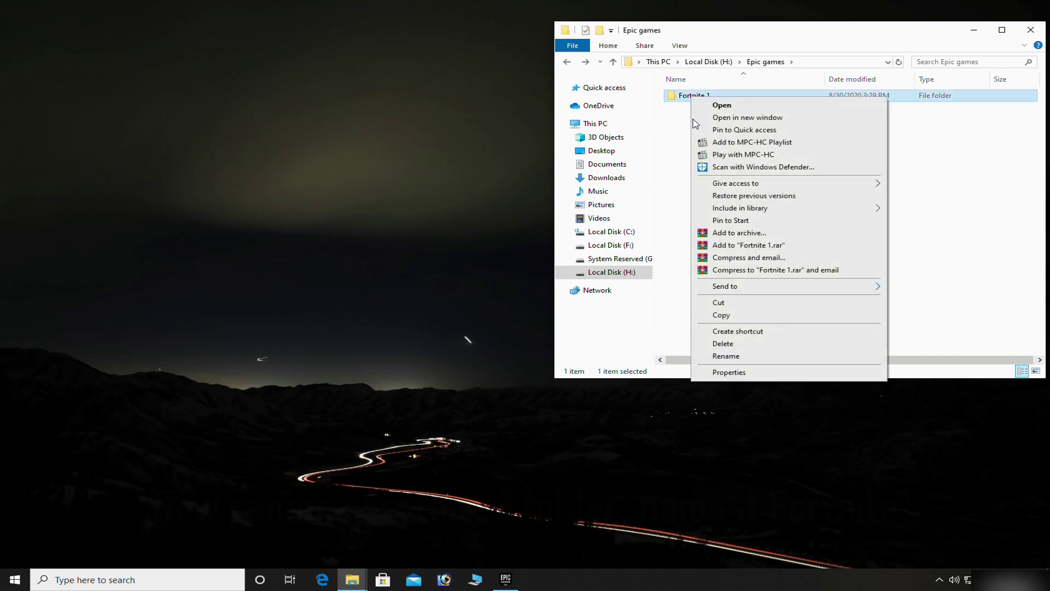
{"action": "left_click", "coordinate": [738, 357]}
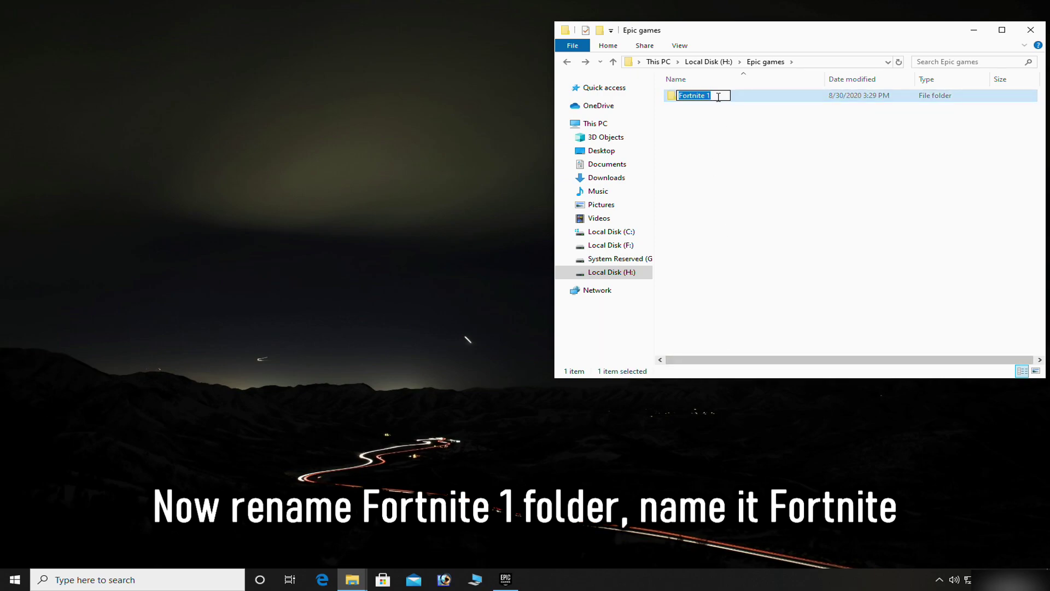
{"action": "left_click", "coordinate": [737, 158]}
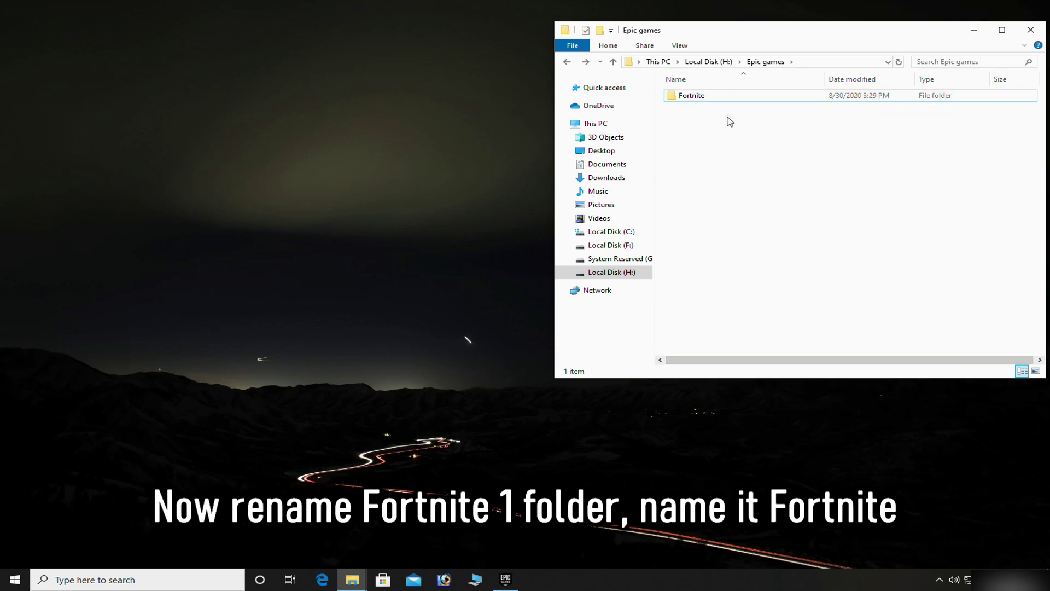
{"action": "double_click", "coordinate": [704, 98]}
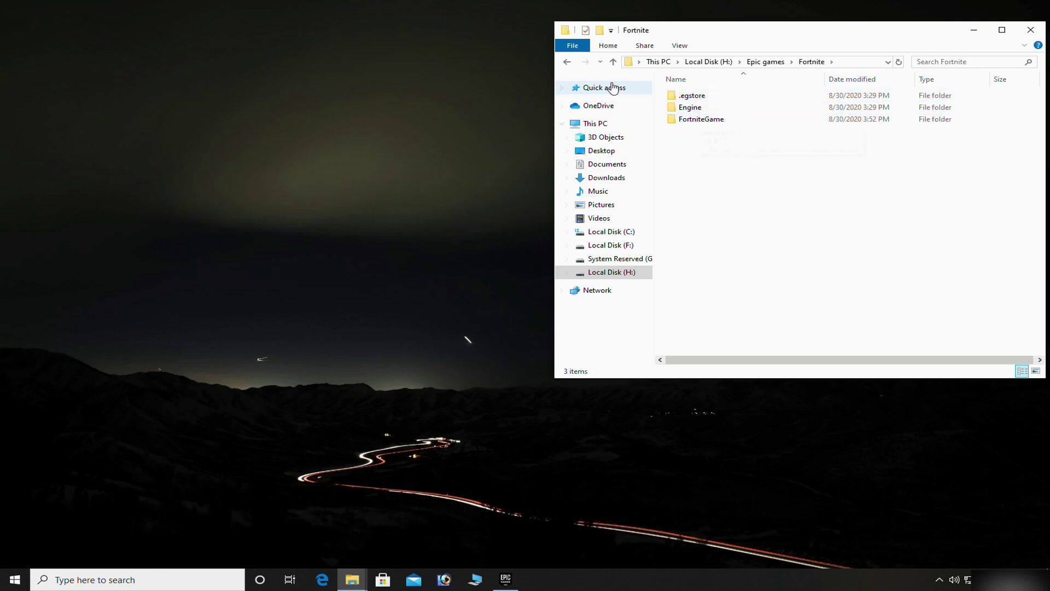
{"action": "left_click", "coordinate": [567, 62]}
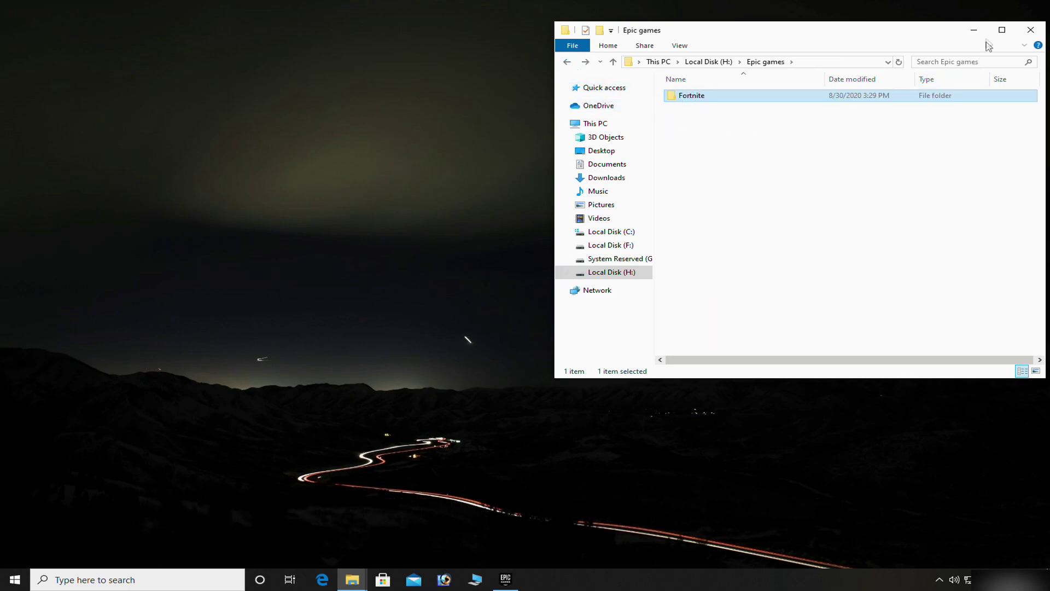
- Switch back to Epic Games Launcher, resume the Fortnite installation and show its progress in the downloads list
{"action": "left_click", "coordinate": [974, 30]}
{"action": "left_click", "coordinate": [505, 579]}
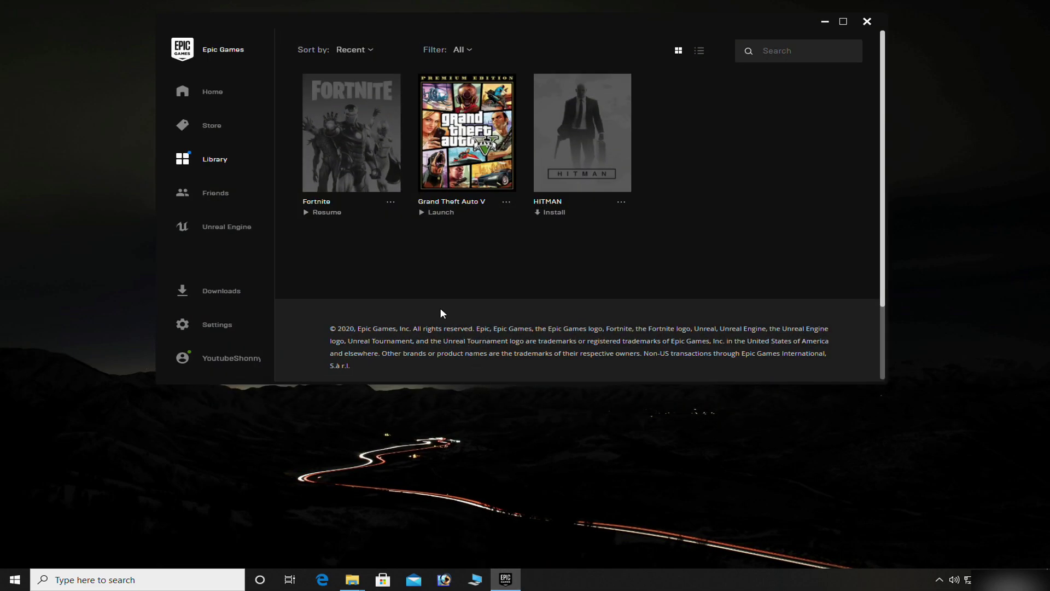
{"action": "left_click", "coordinate": [330, 218]}
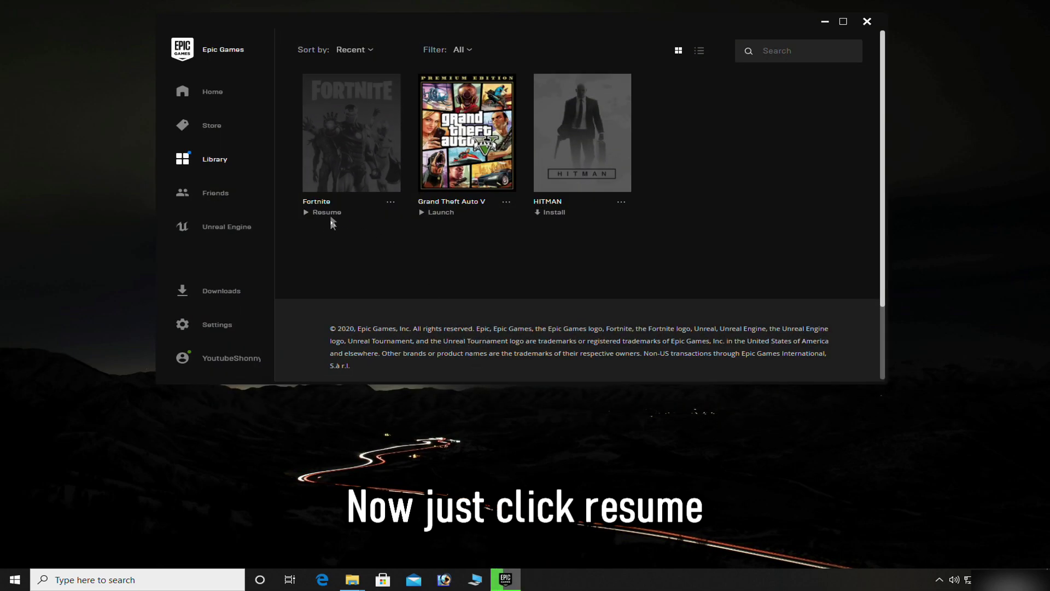
{"action": "left_click", "coordinate": [222, 291]}
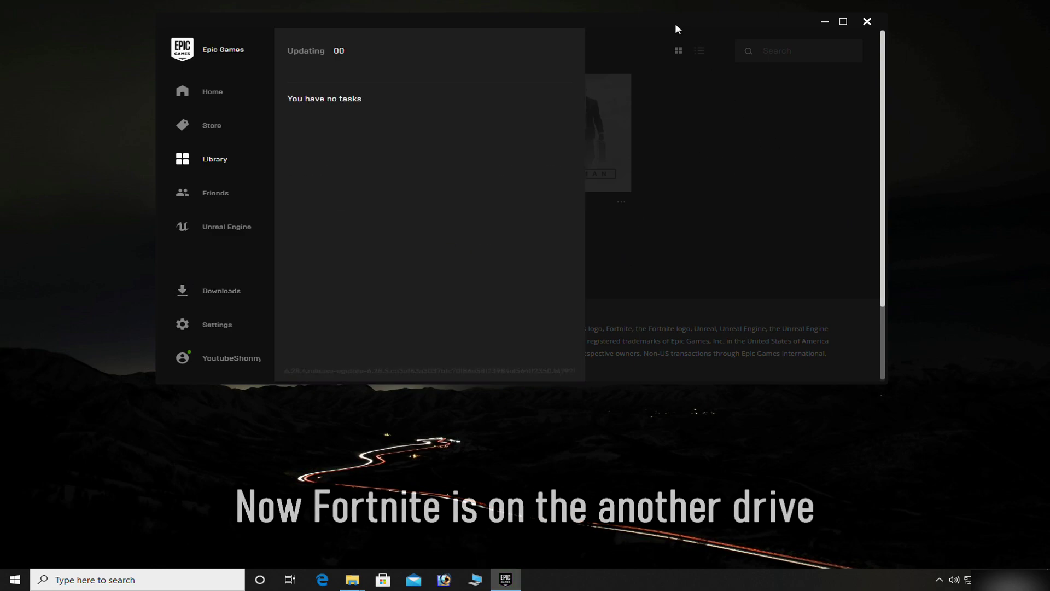
- Launch Fortnite from the library, enter the Battle Royale mode and collect the Battle Pass level-up rewards
{"action": "left_click", "coordinate": [211, 160]}
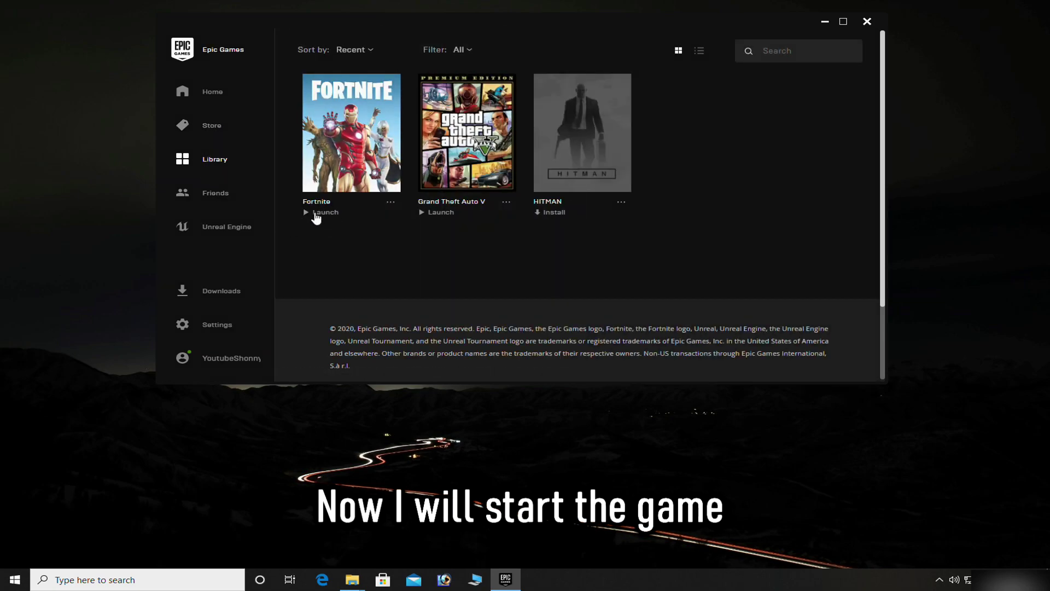
{"action": "left_click", "coordinate": [317, 218]}
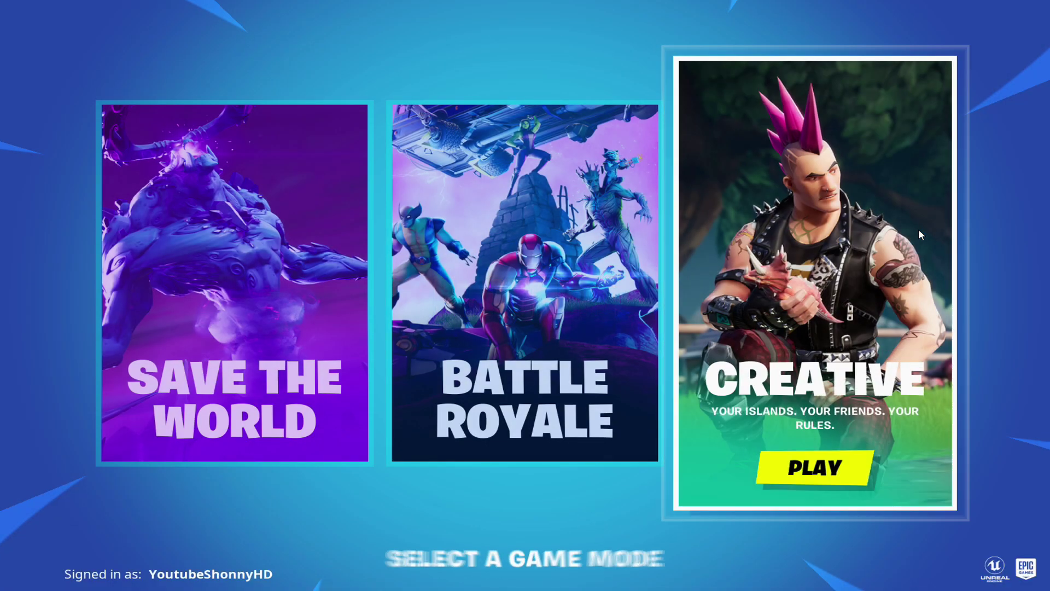
{"action": "left_click", "coordinate": [558, 227]}
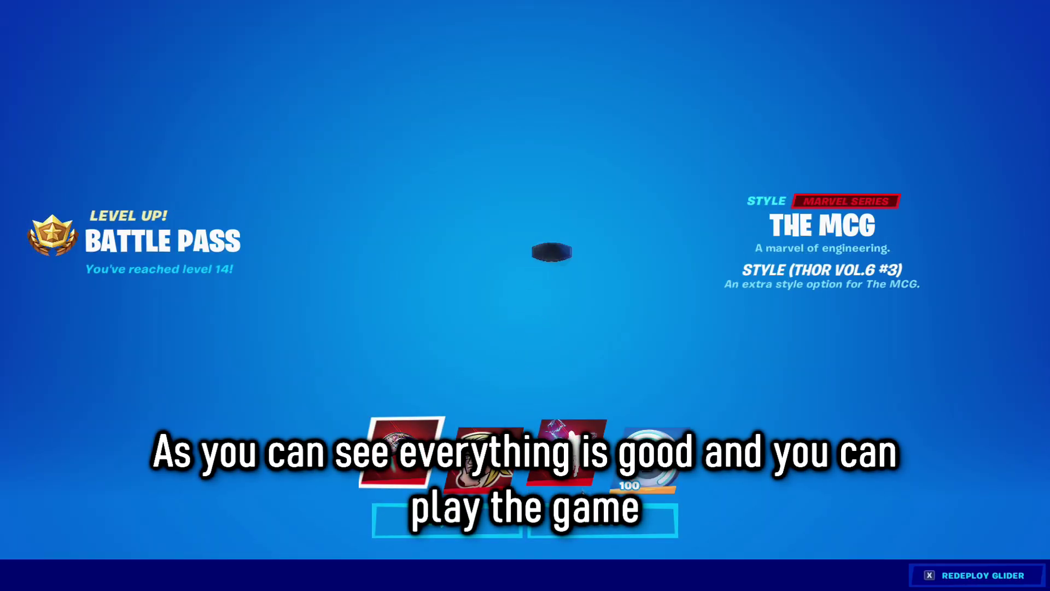
{"action": "left_click", "coordinate": [603, 524]}
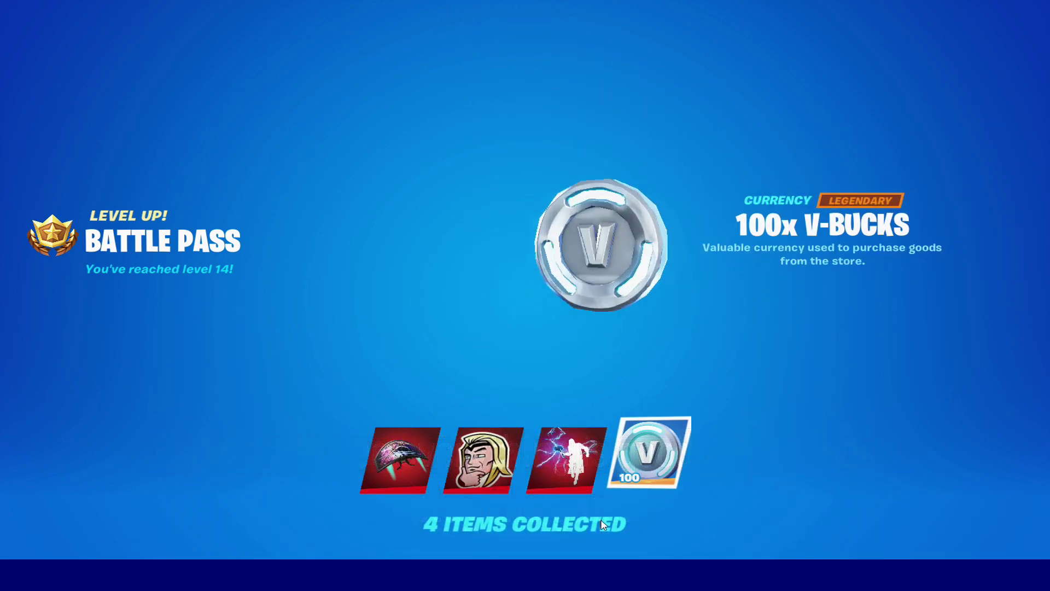